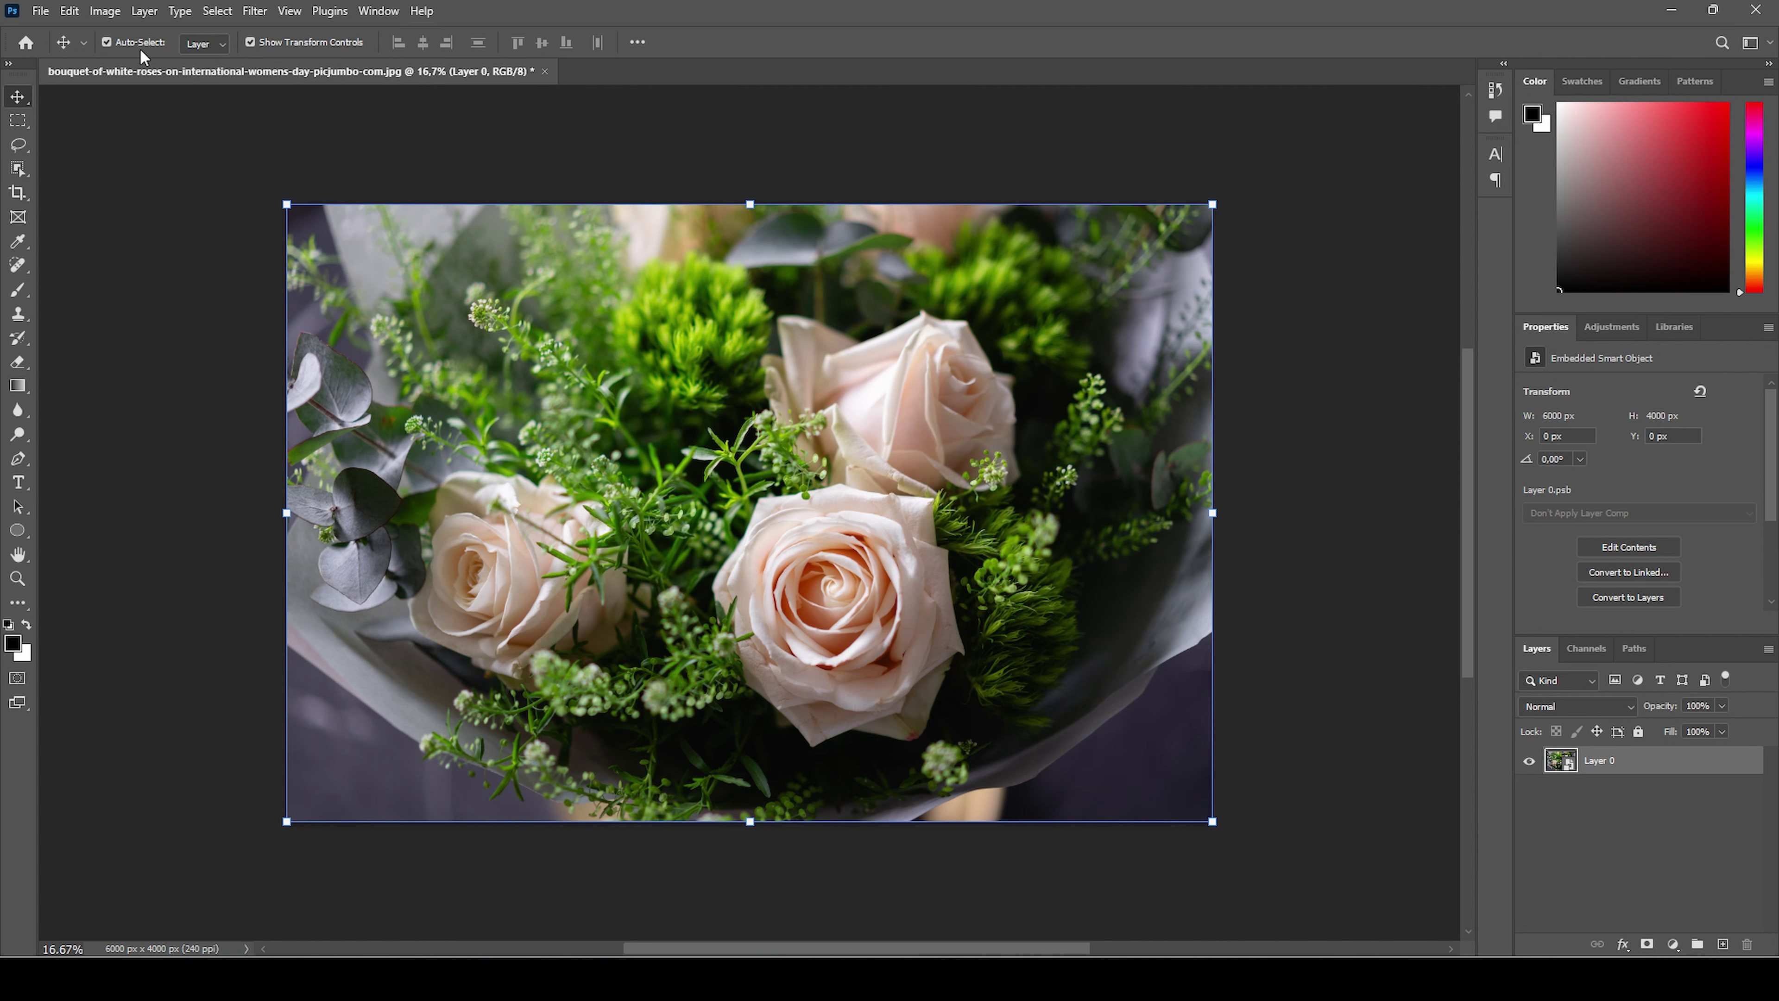
- Open the image size settings and set the resolution to 300 pixels/inch
click(105, 11)
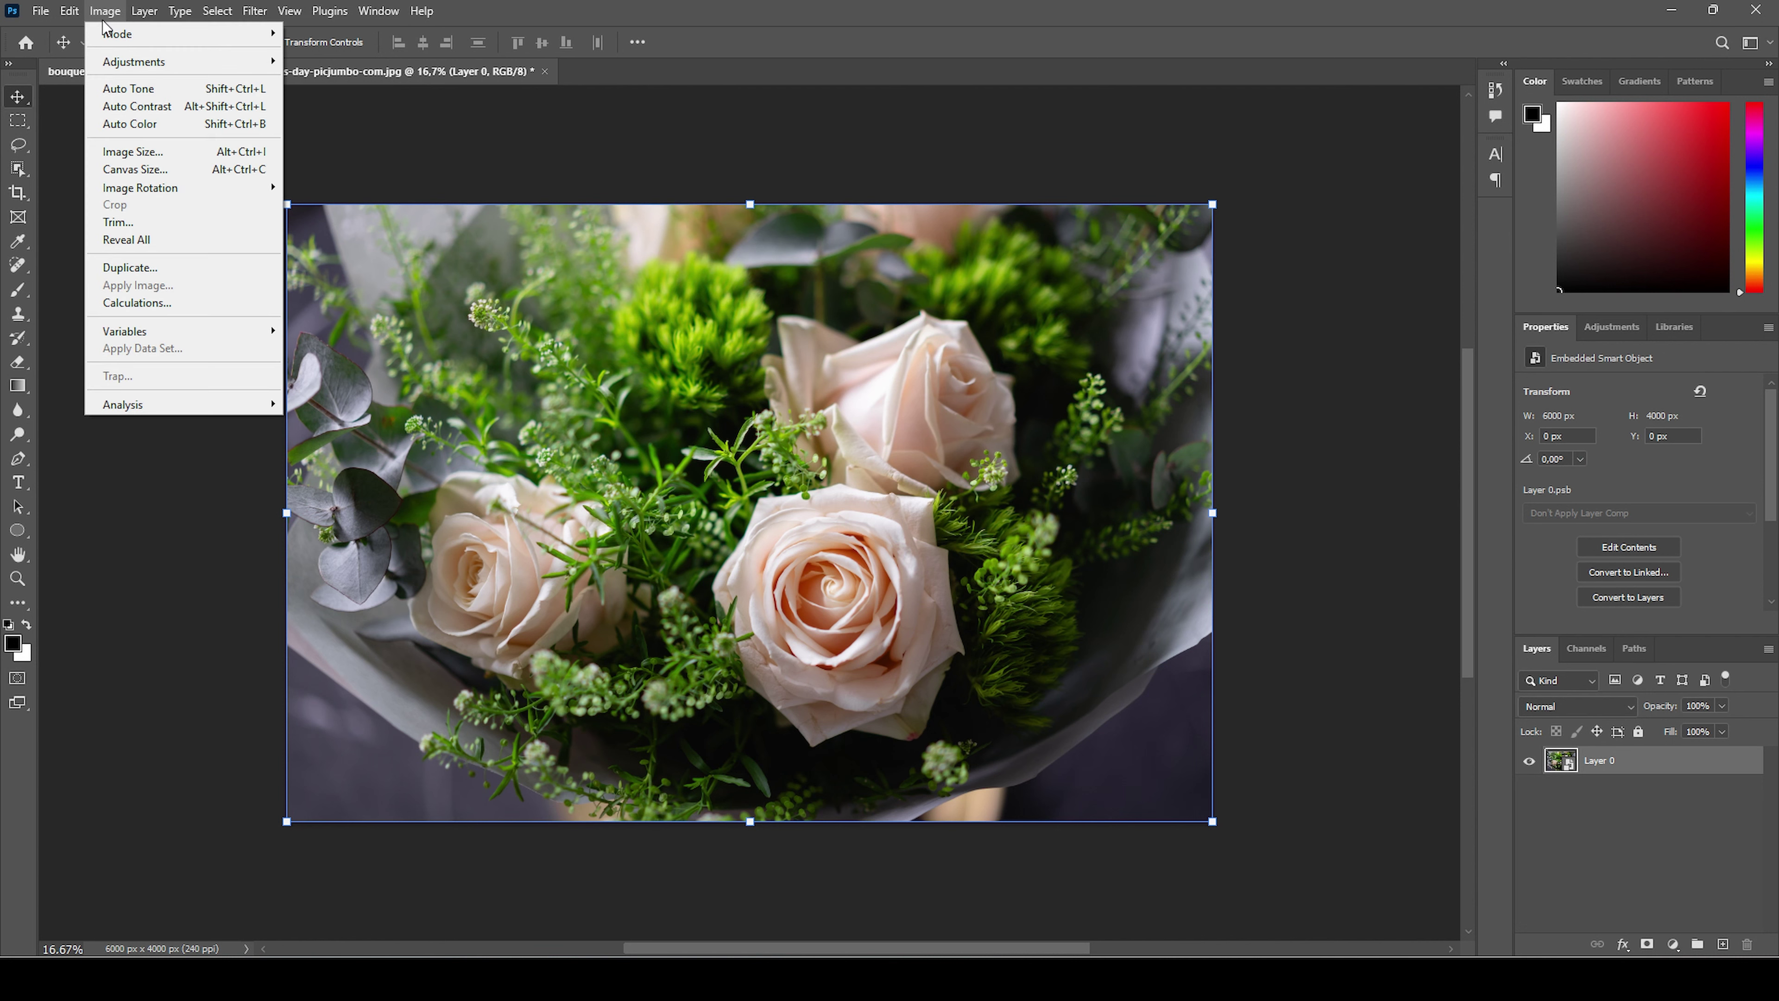
click(138, 152)
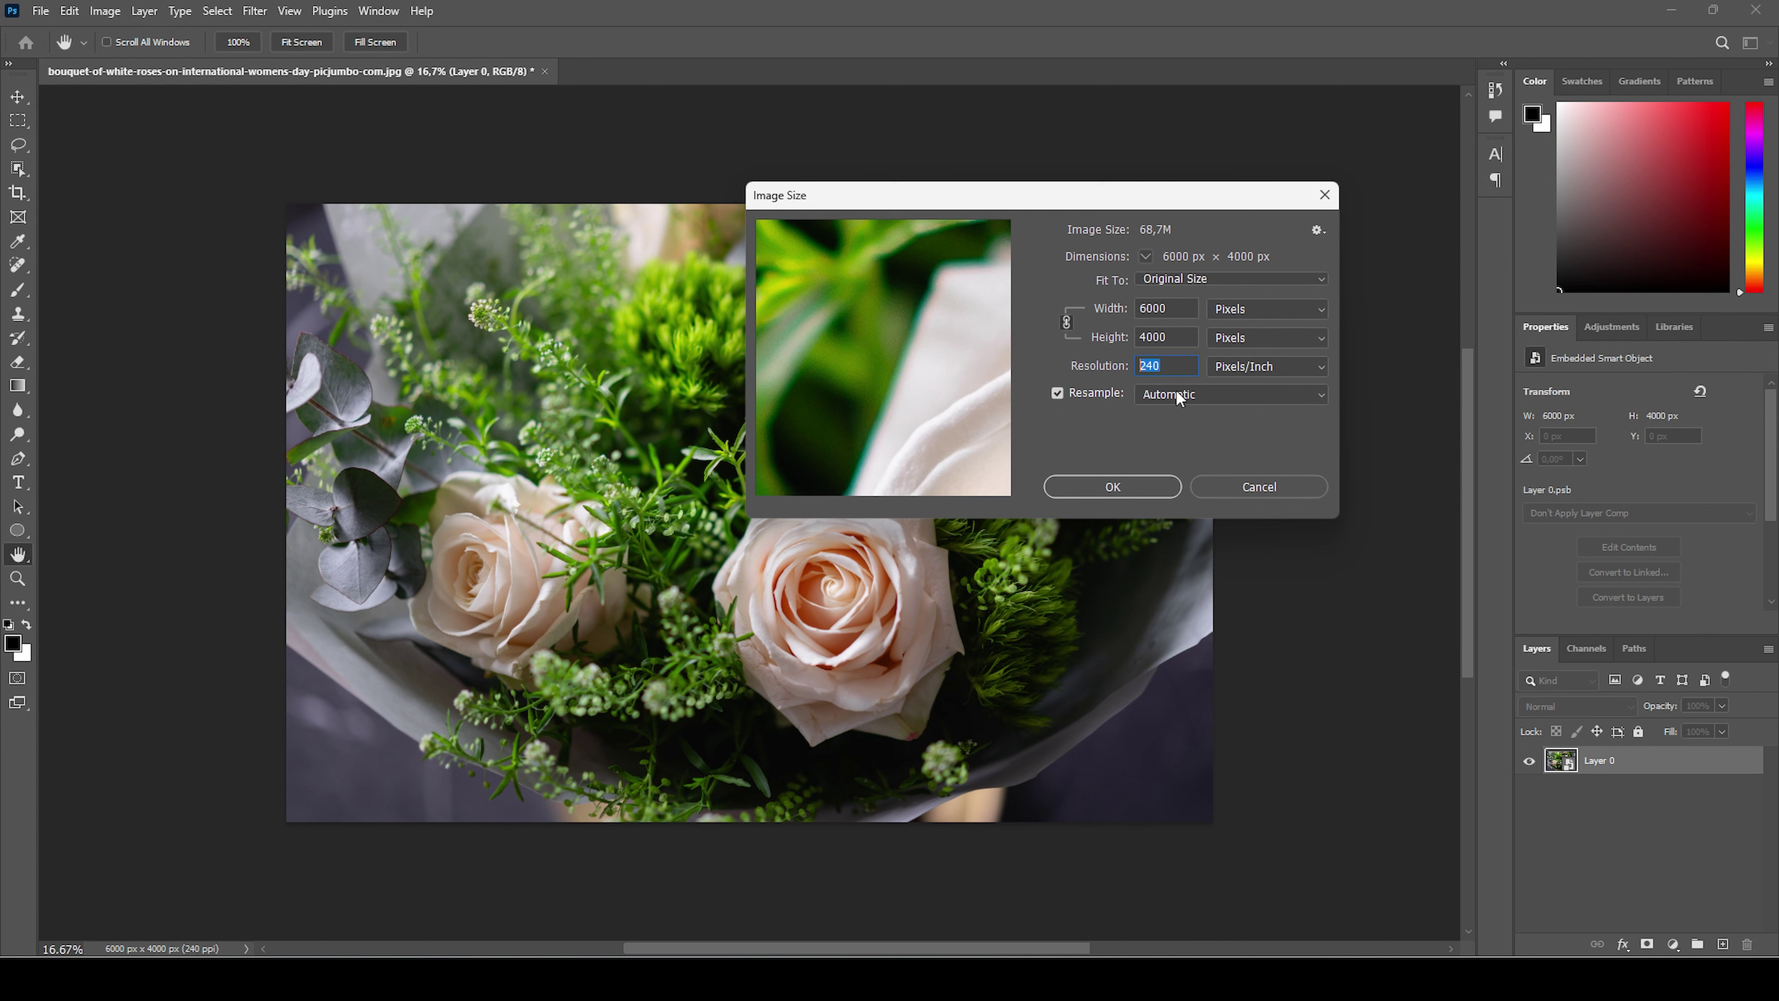
text(72)
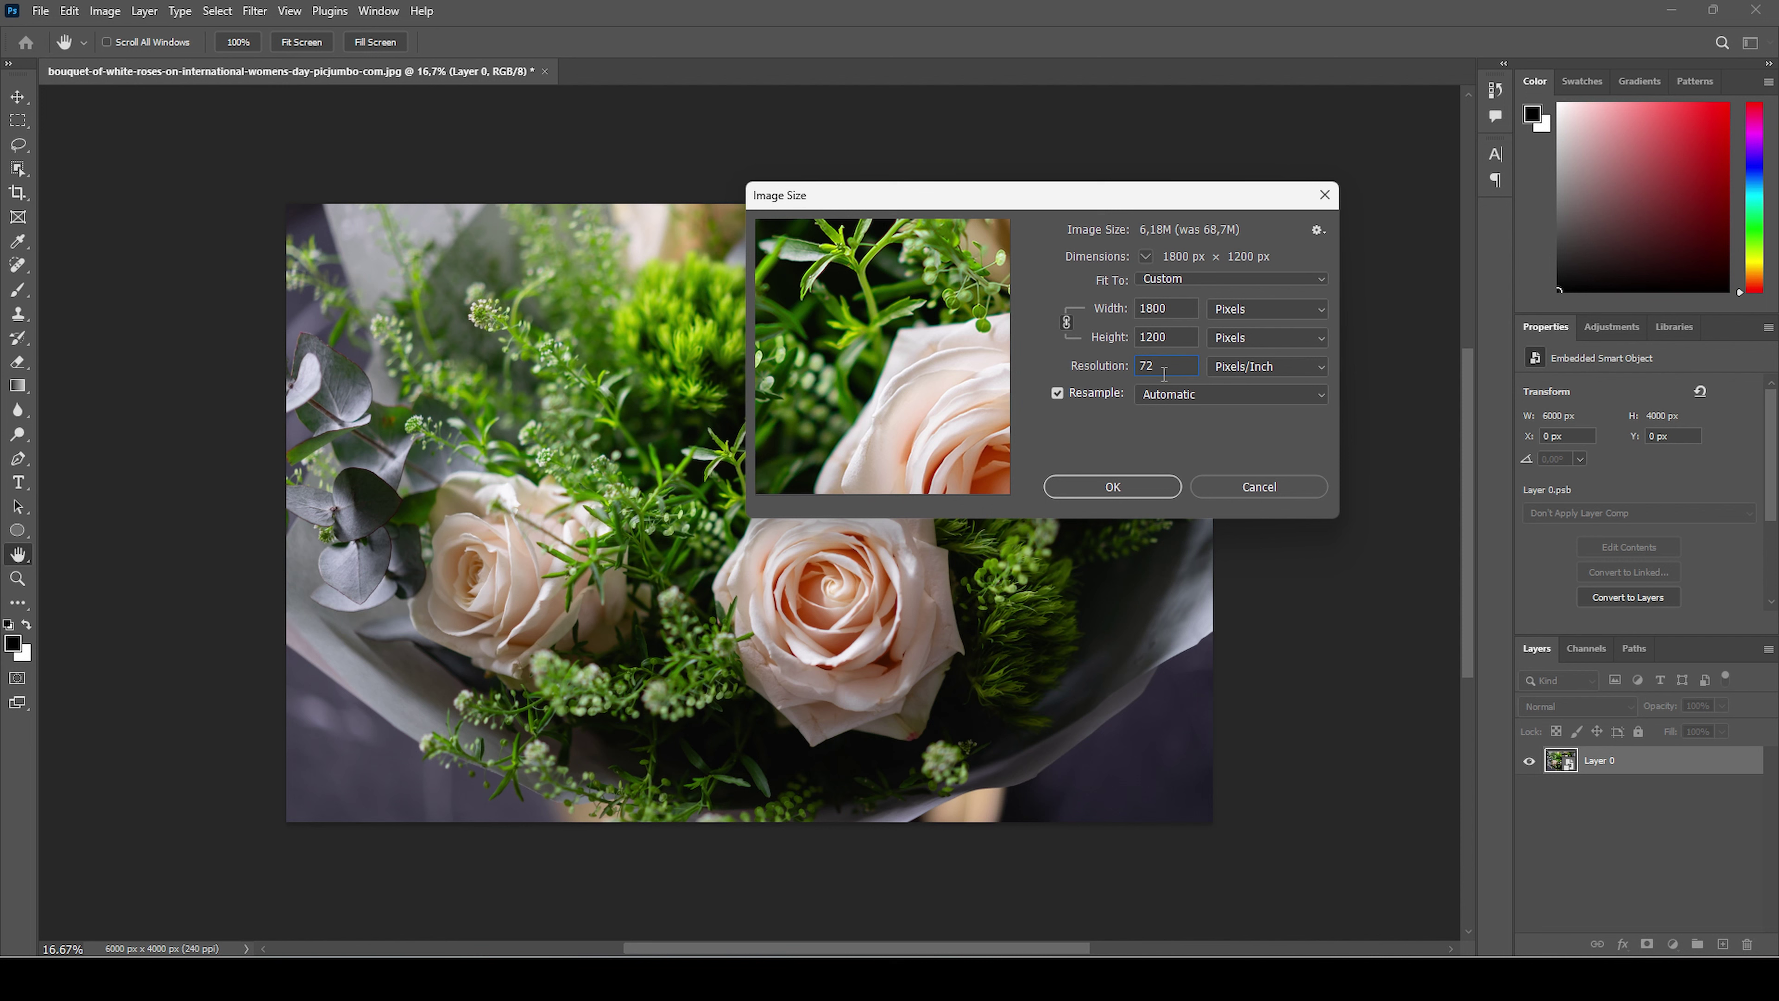
key(BackSpace)
key(BackSpace)
text(300)
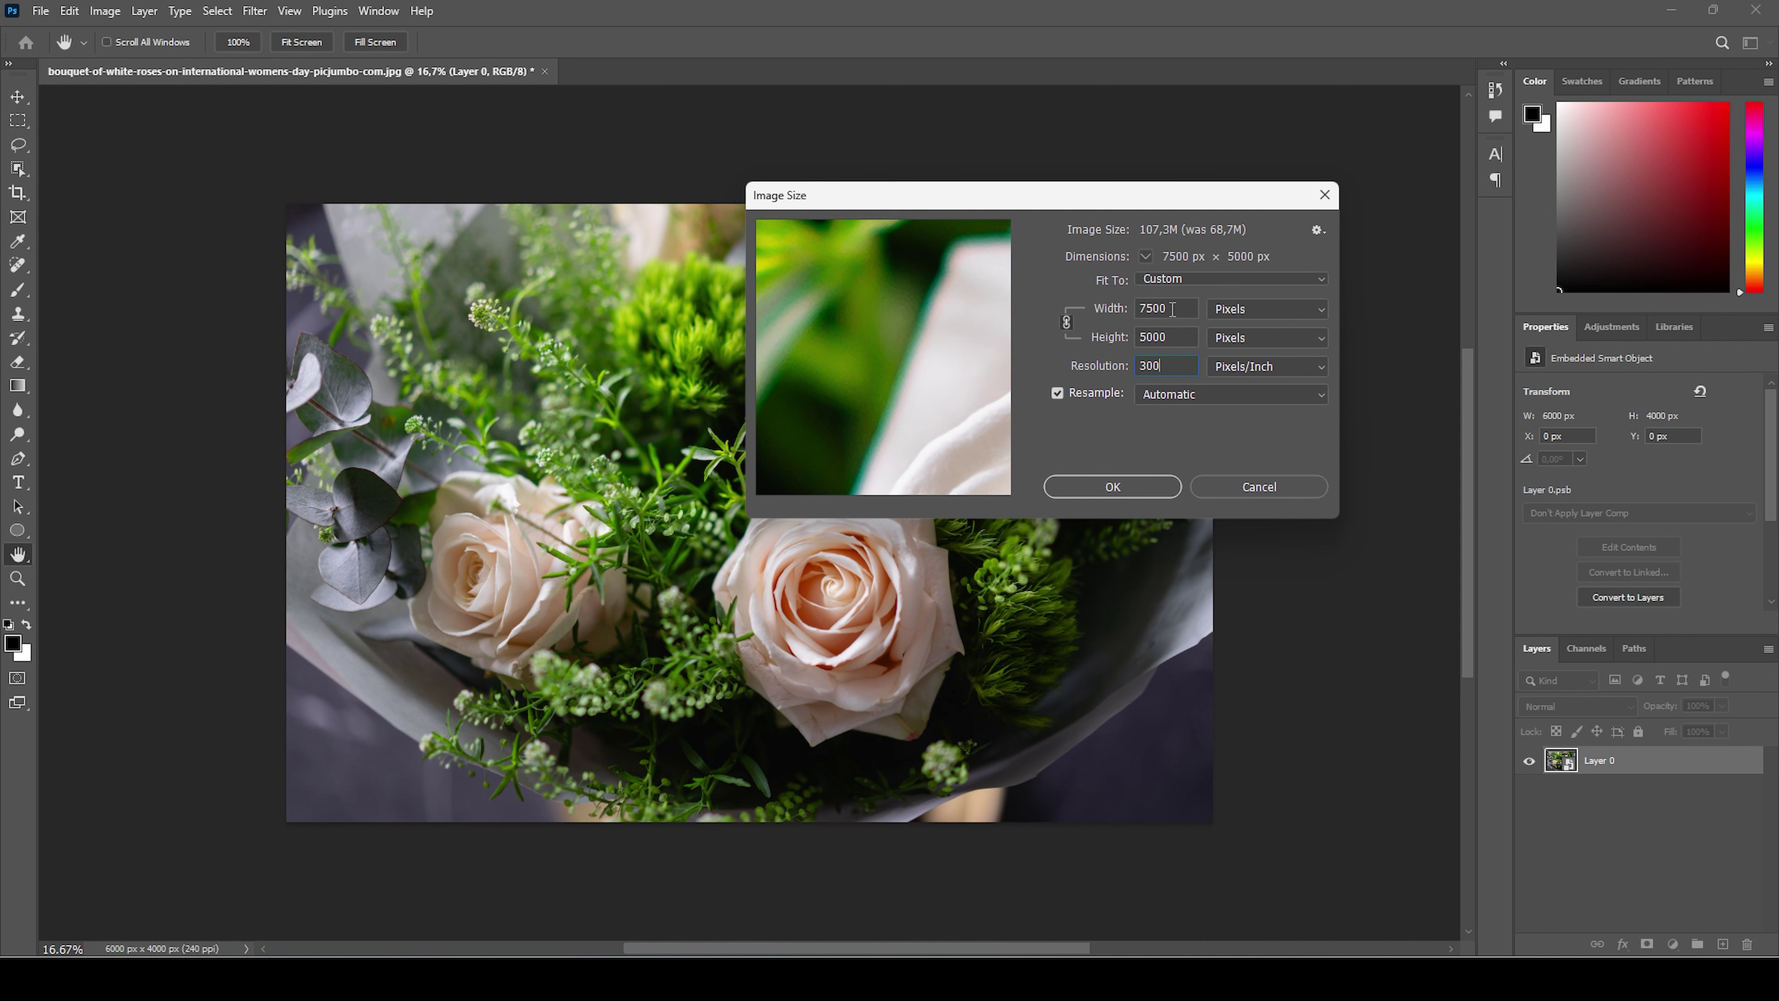
- Resize the image to a width of 3750 pixels using Bicubic Sharper (reduction) resampling
double_click(1167, 308)
text(3)
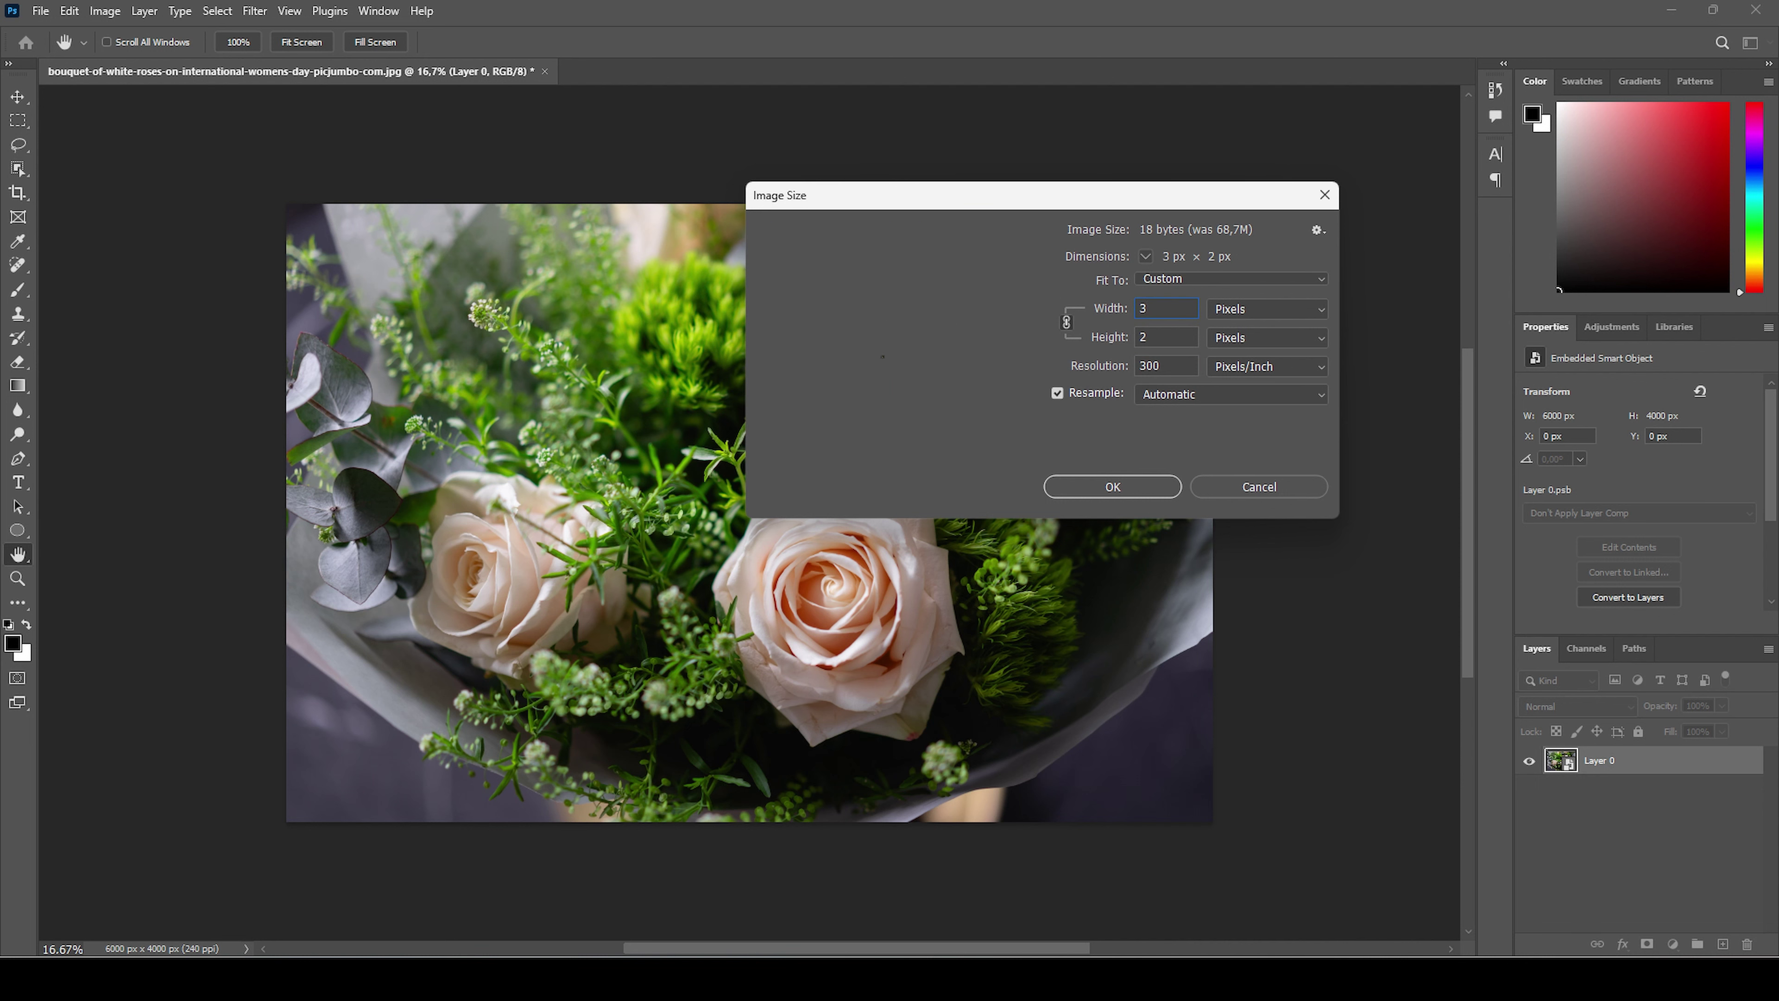
text(750)
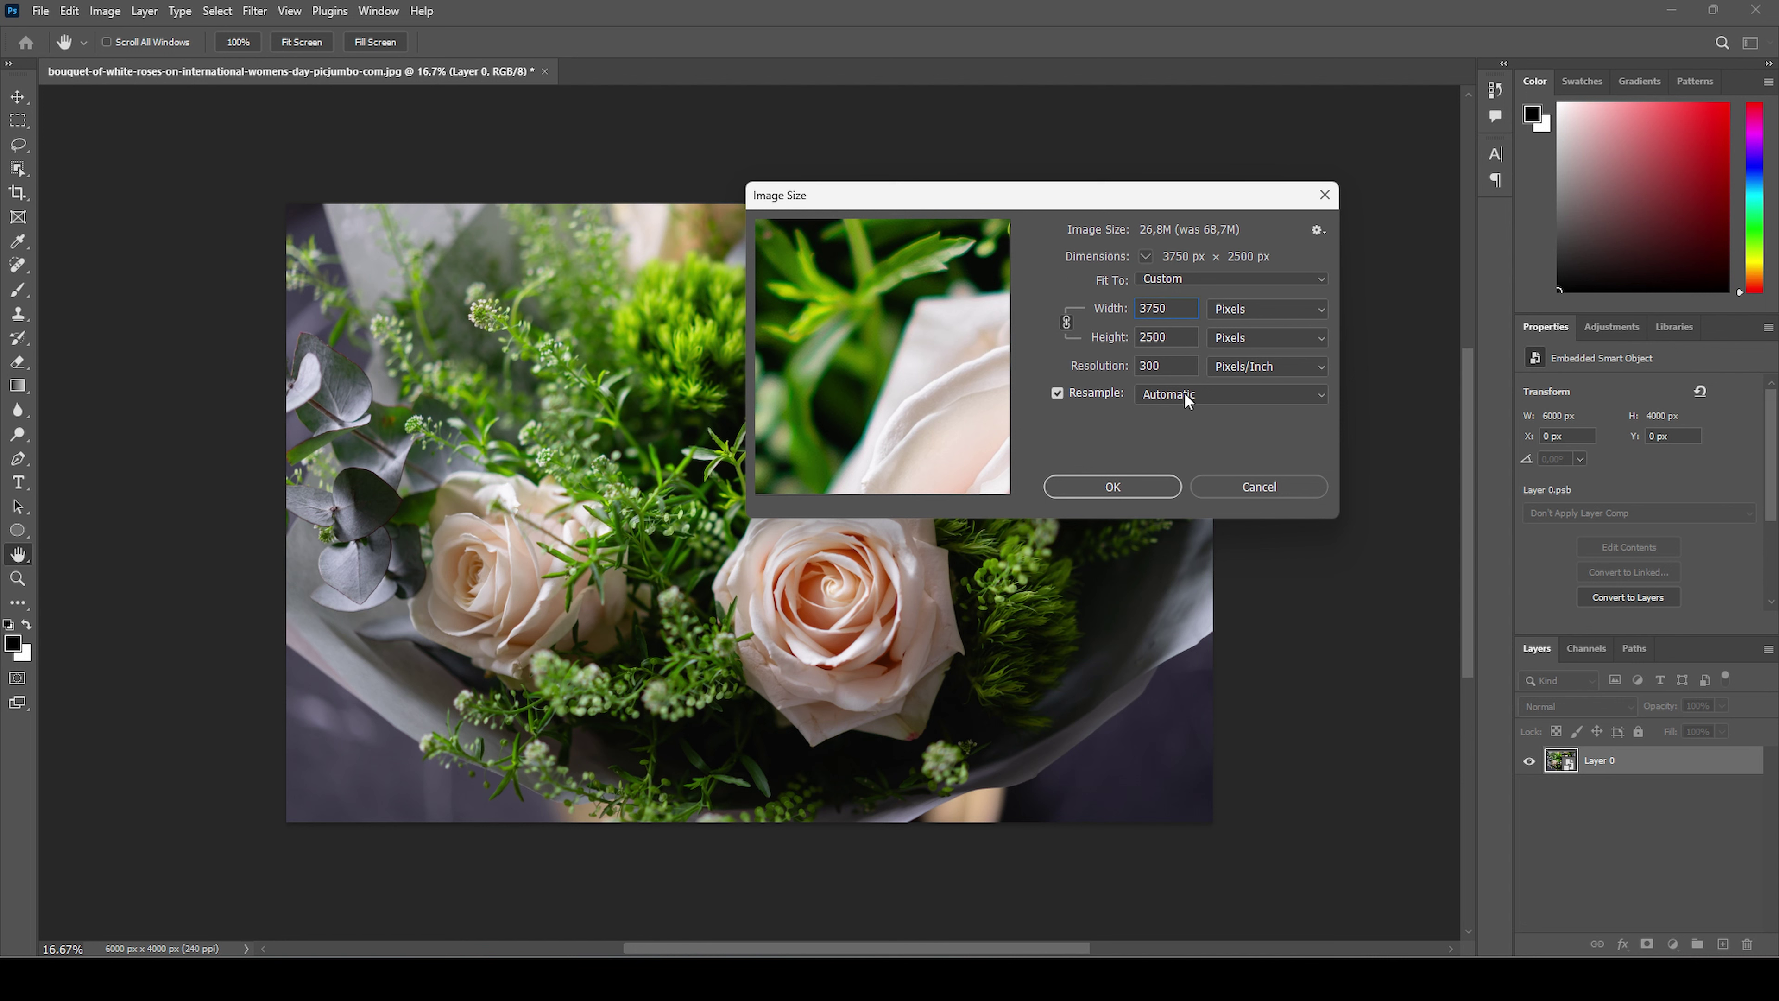
click(1295, 394)
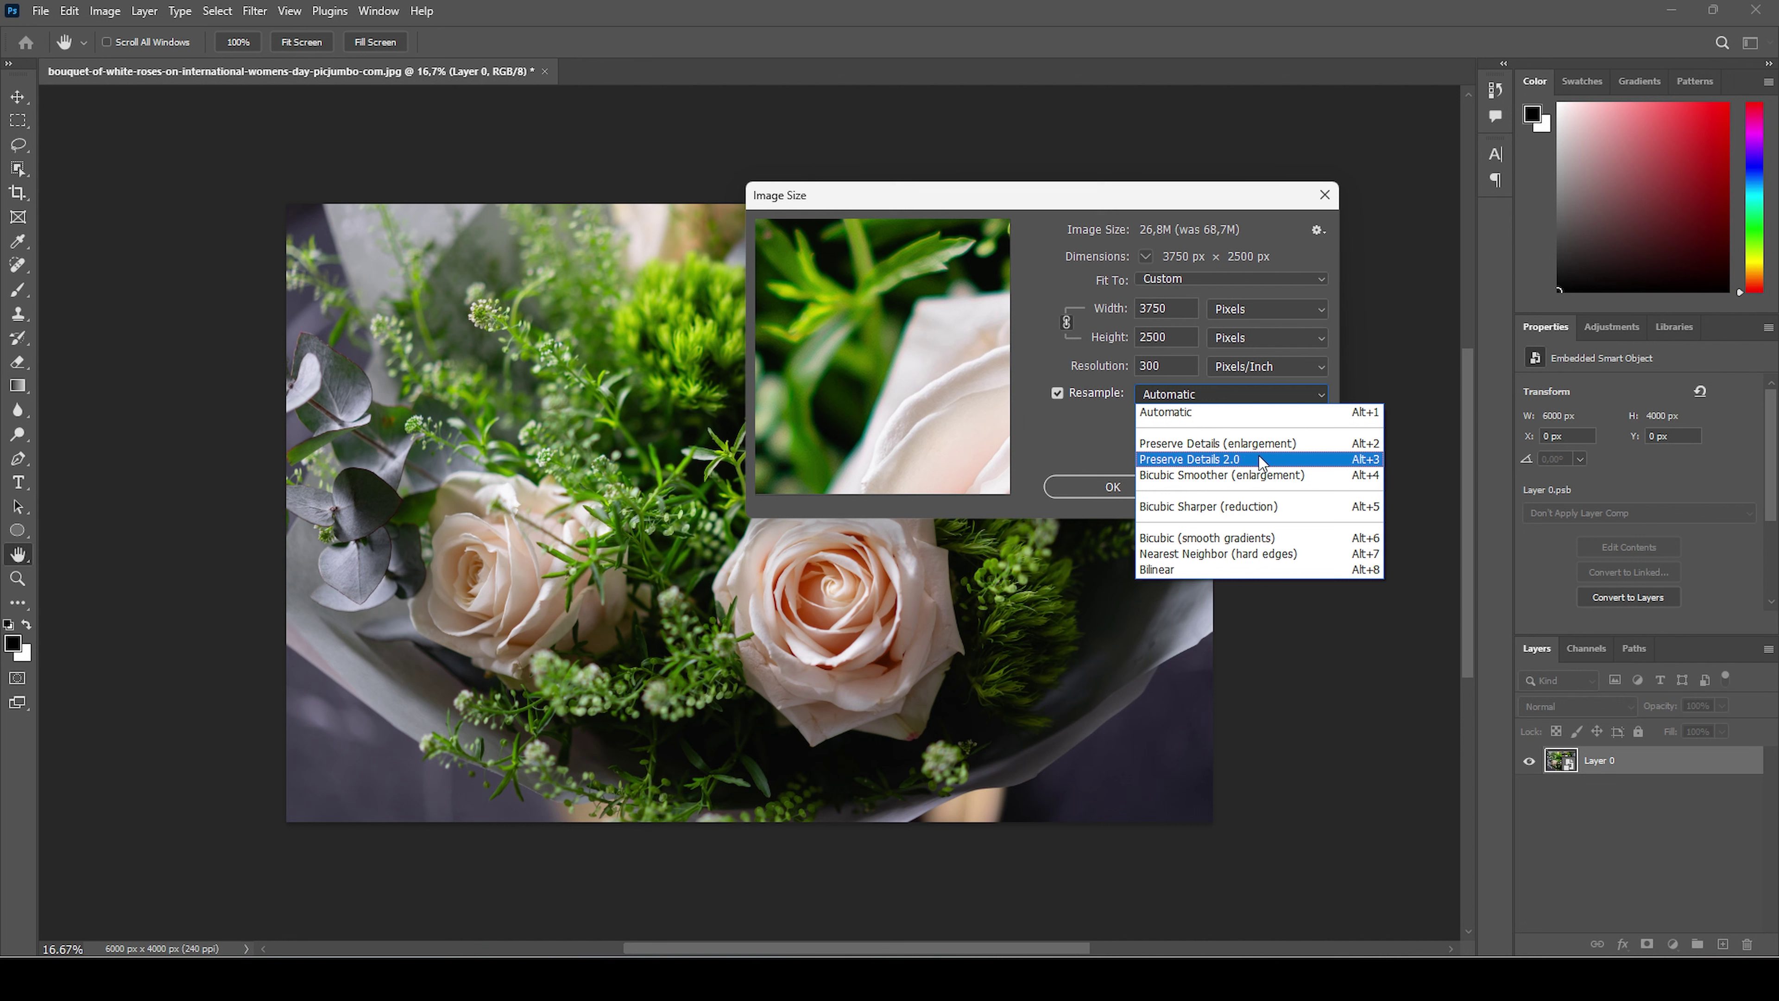
click(1314, 504)
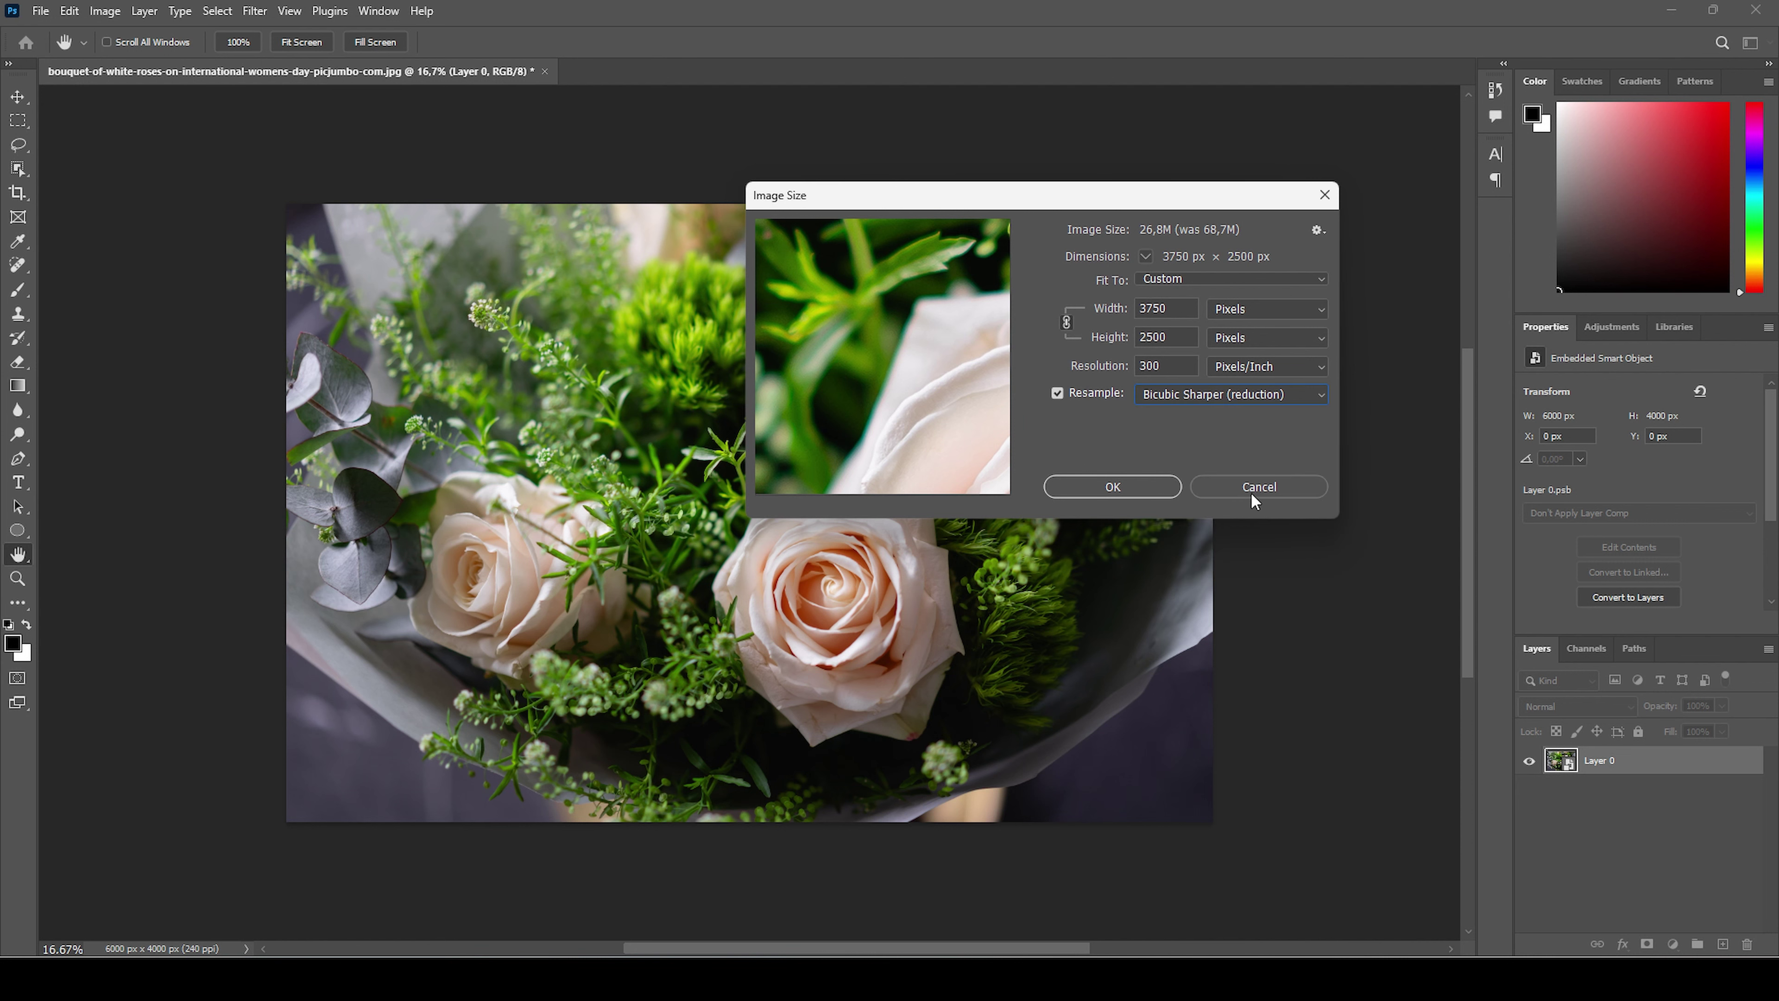
click(1133, 485)
key(v)
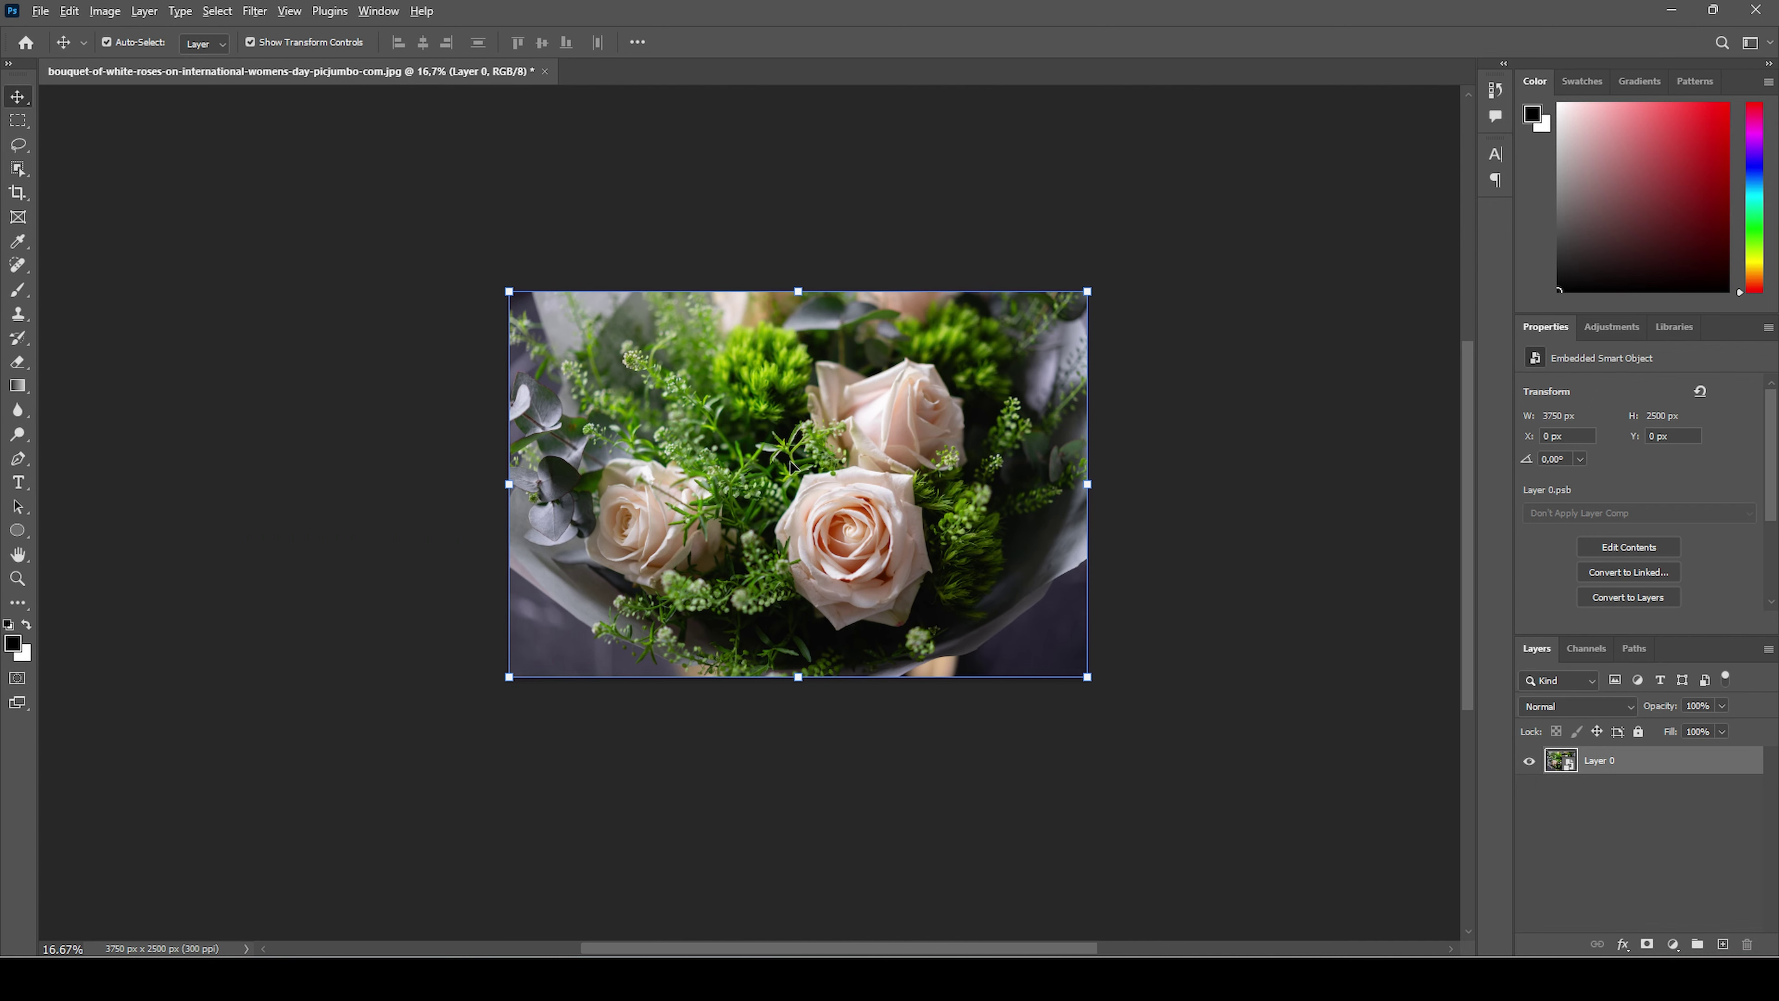
- Reduce the image size further to a width of 1875 pixels
scroll(790, 465, up, 3)
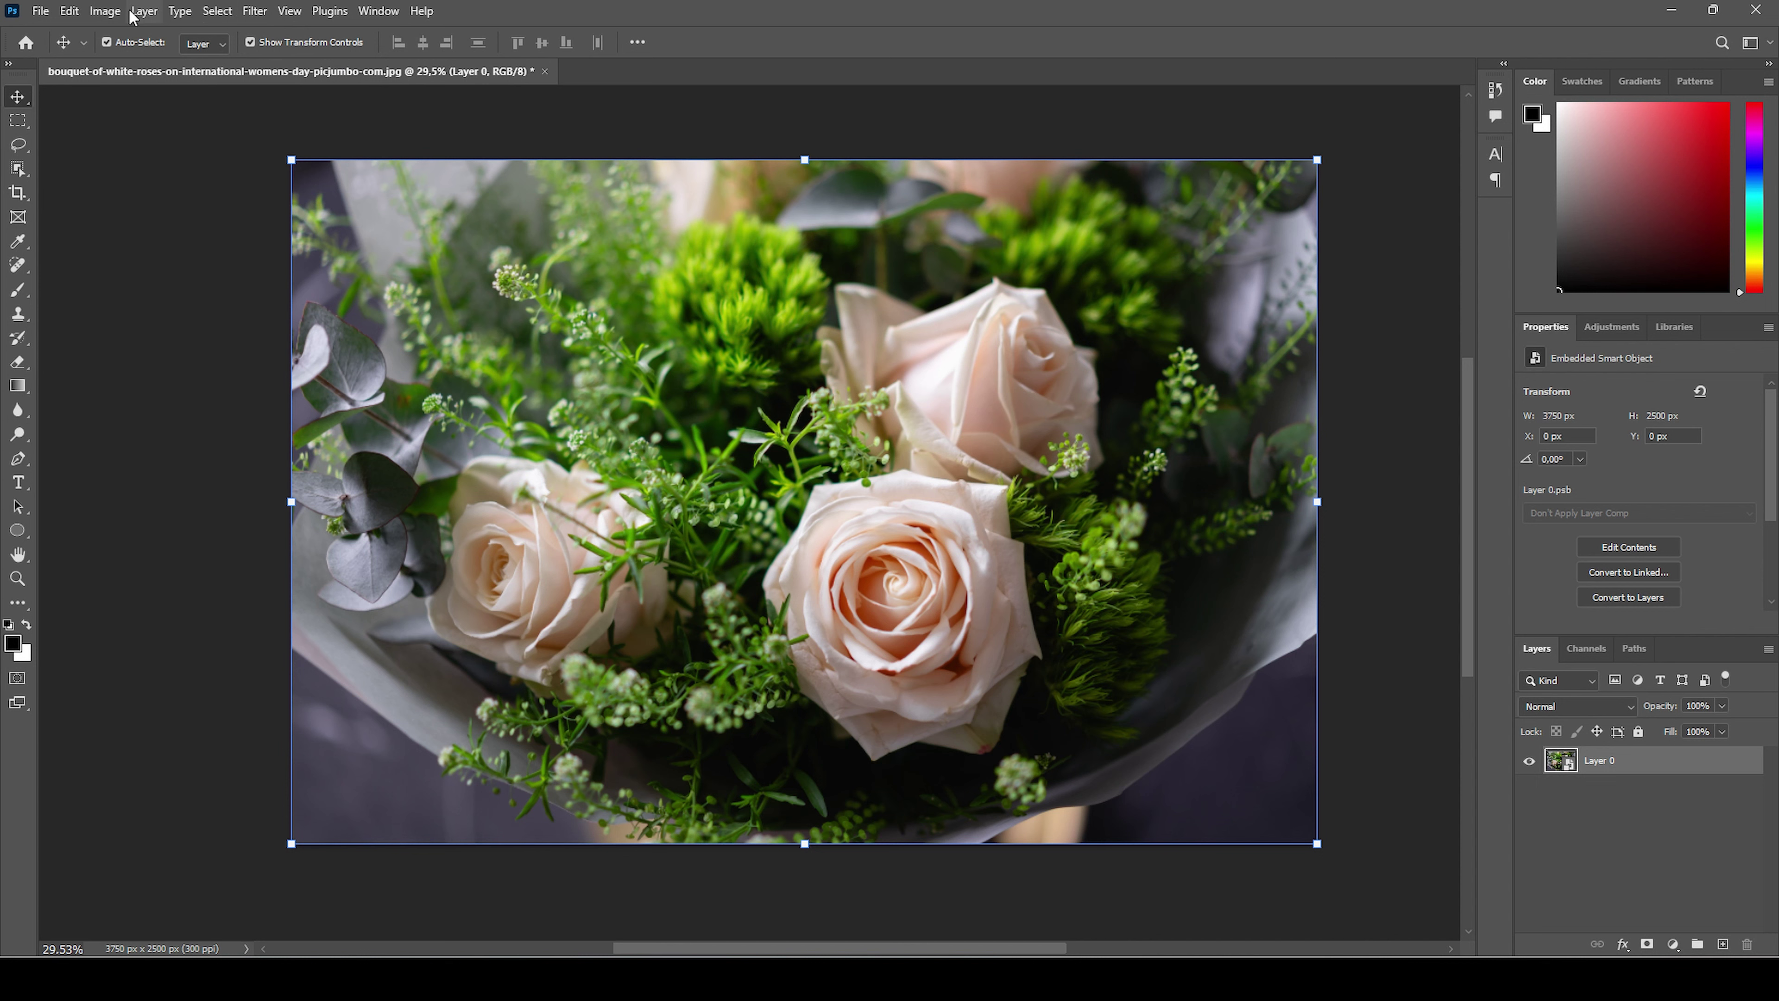
click(105, 11)
click(117, 150)
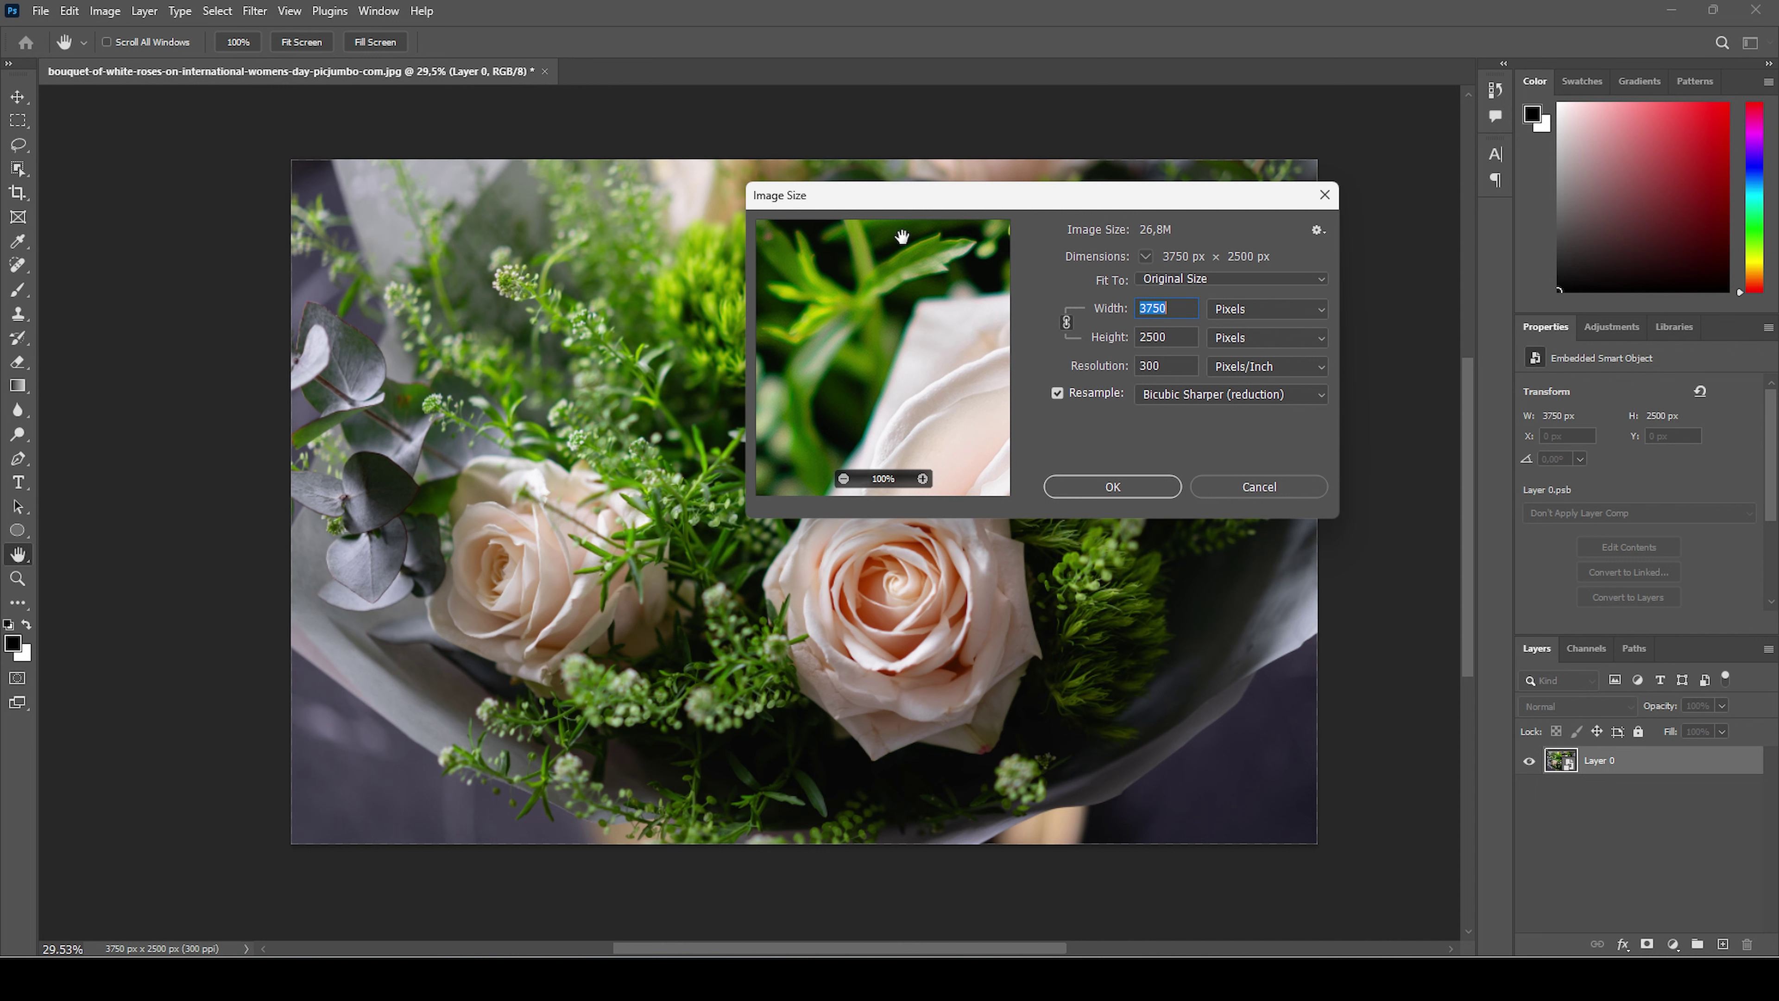
text(187)
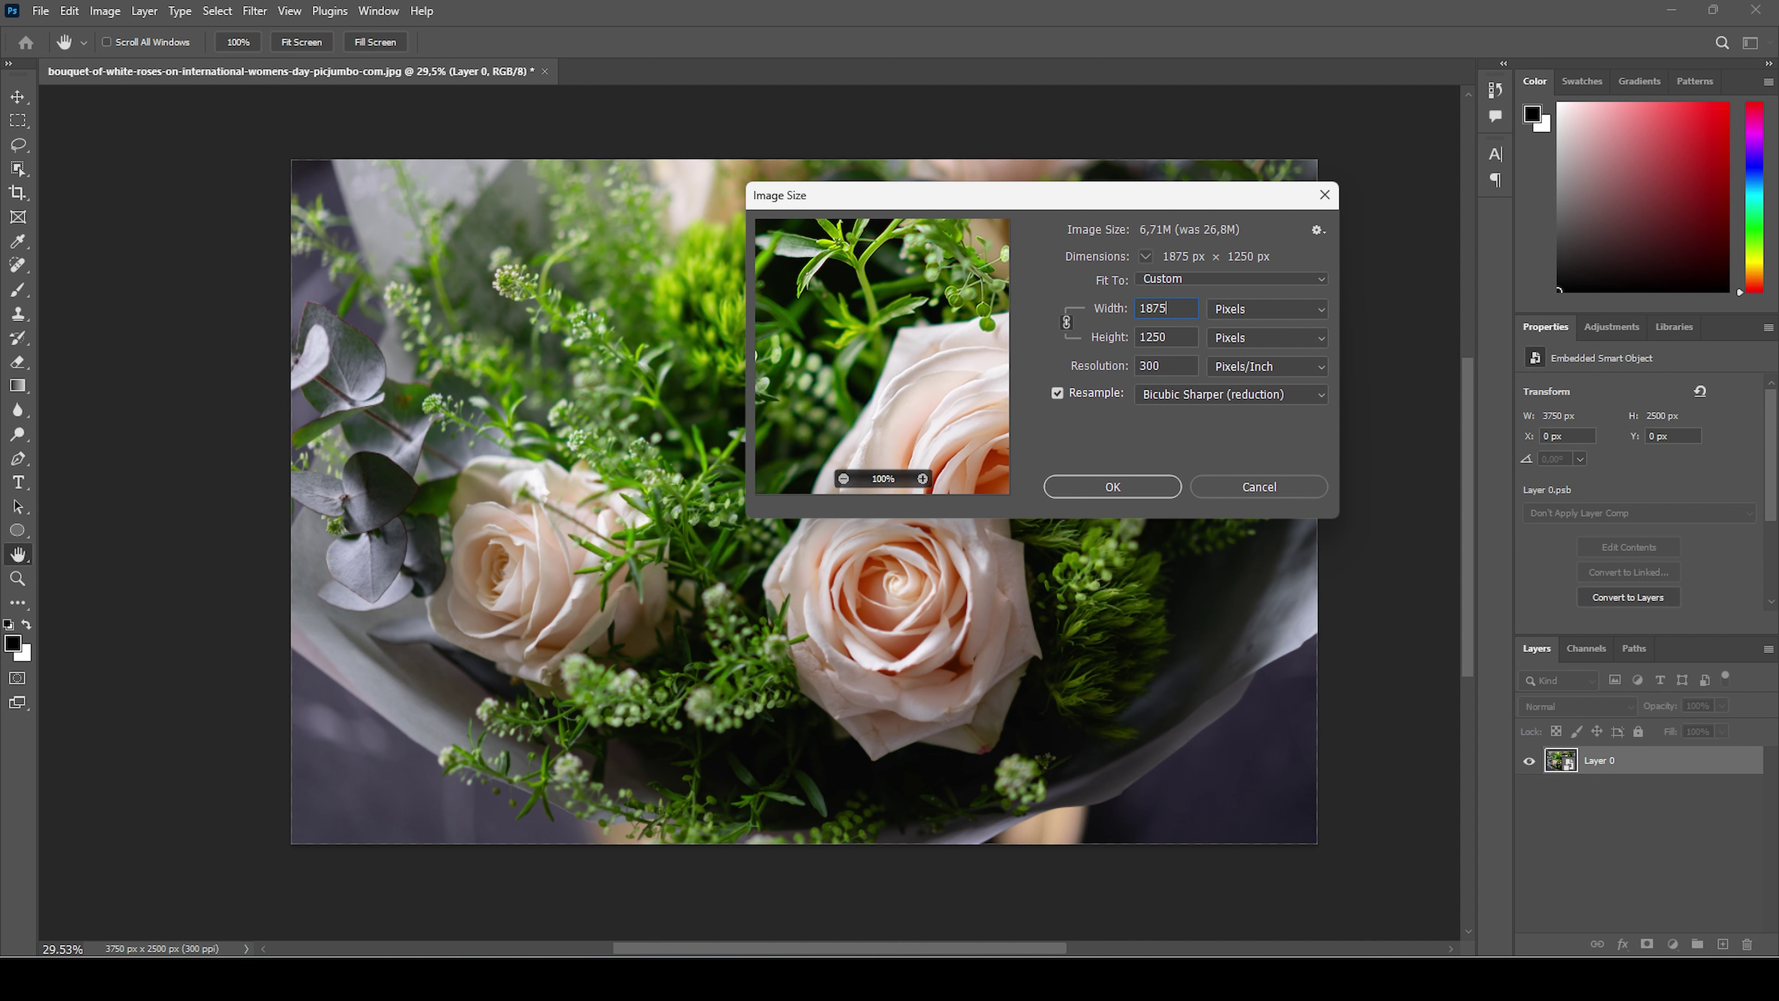
click(1135, 486)
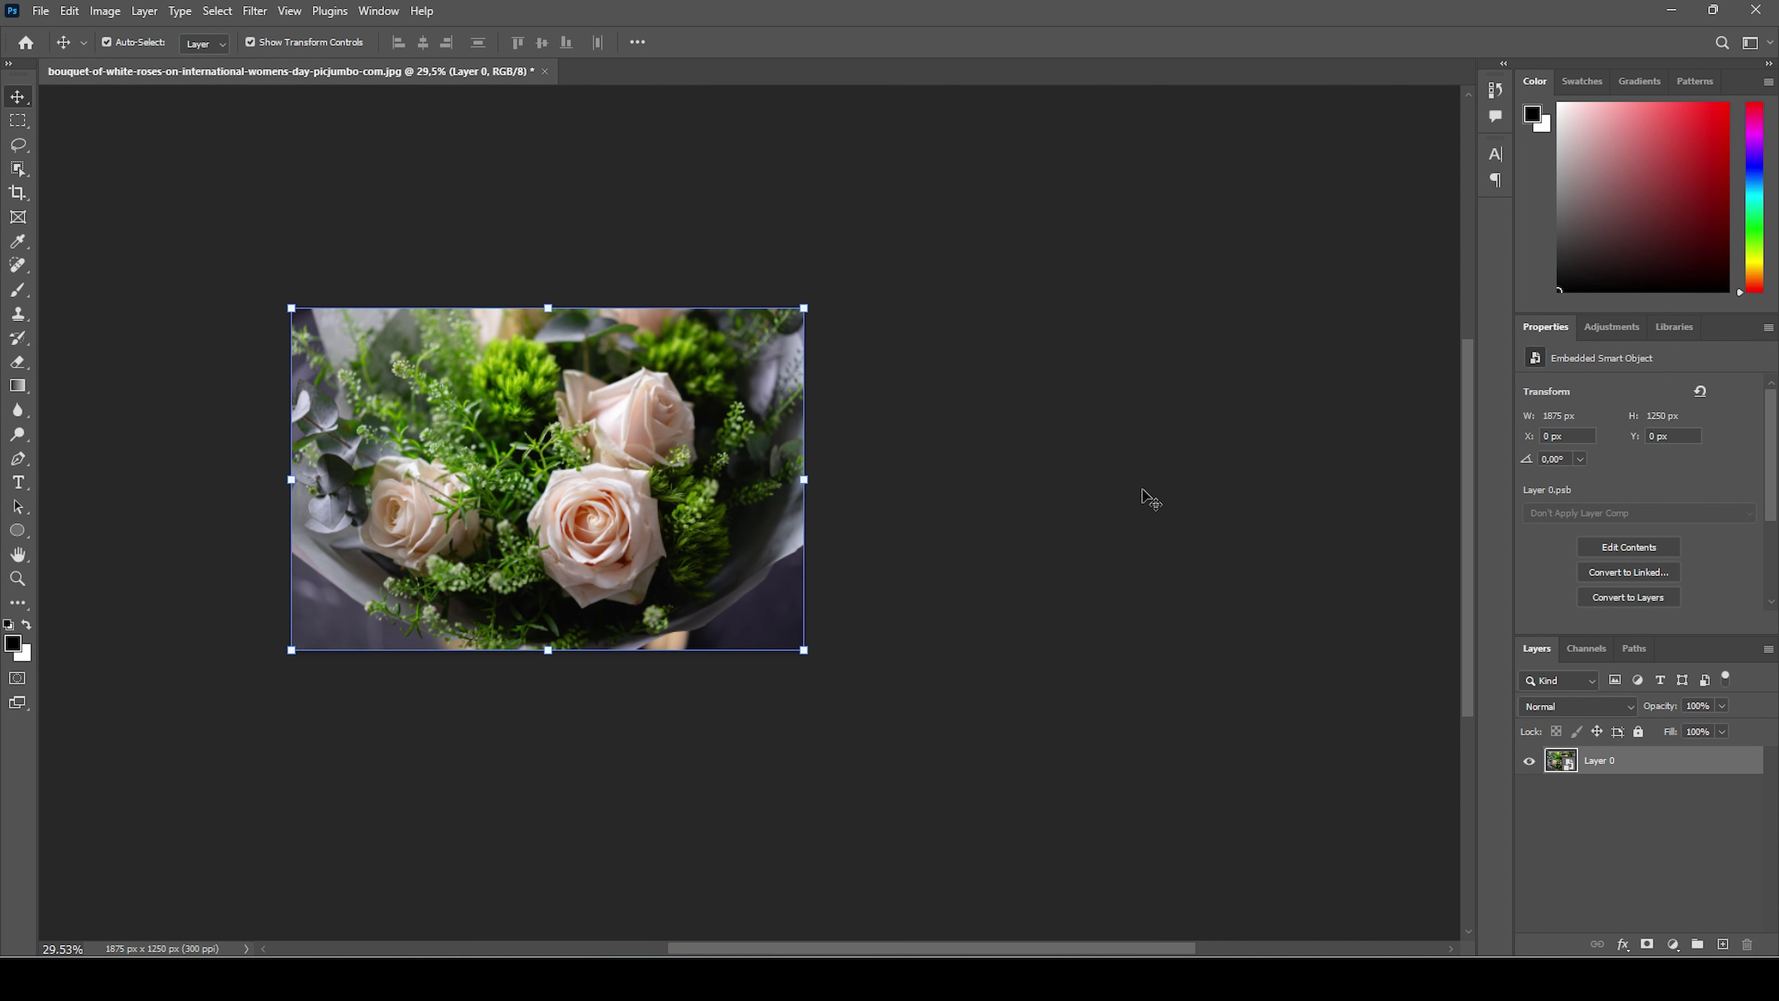
- Reduce the image size again to a width of 1000 pixels
scroll(1151, 499, left, 5)
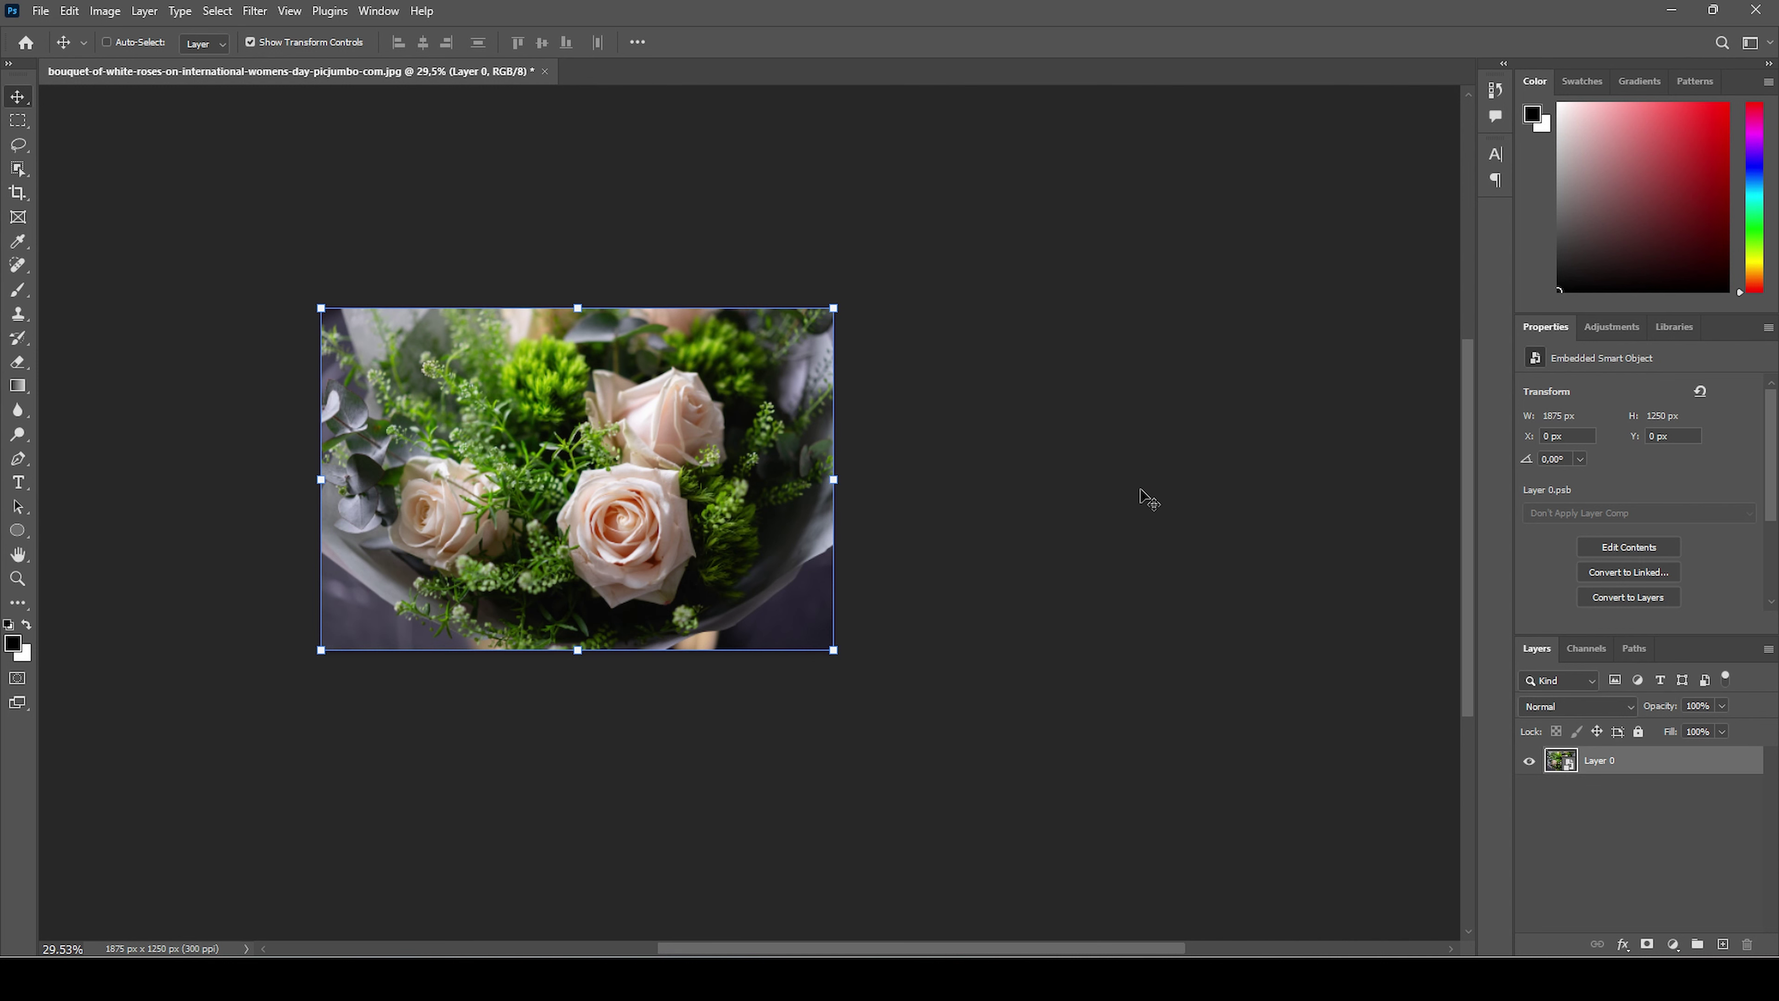
scroll(1148, 499, left, 2)
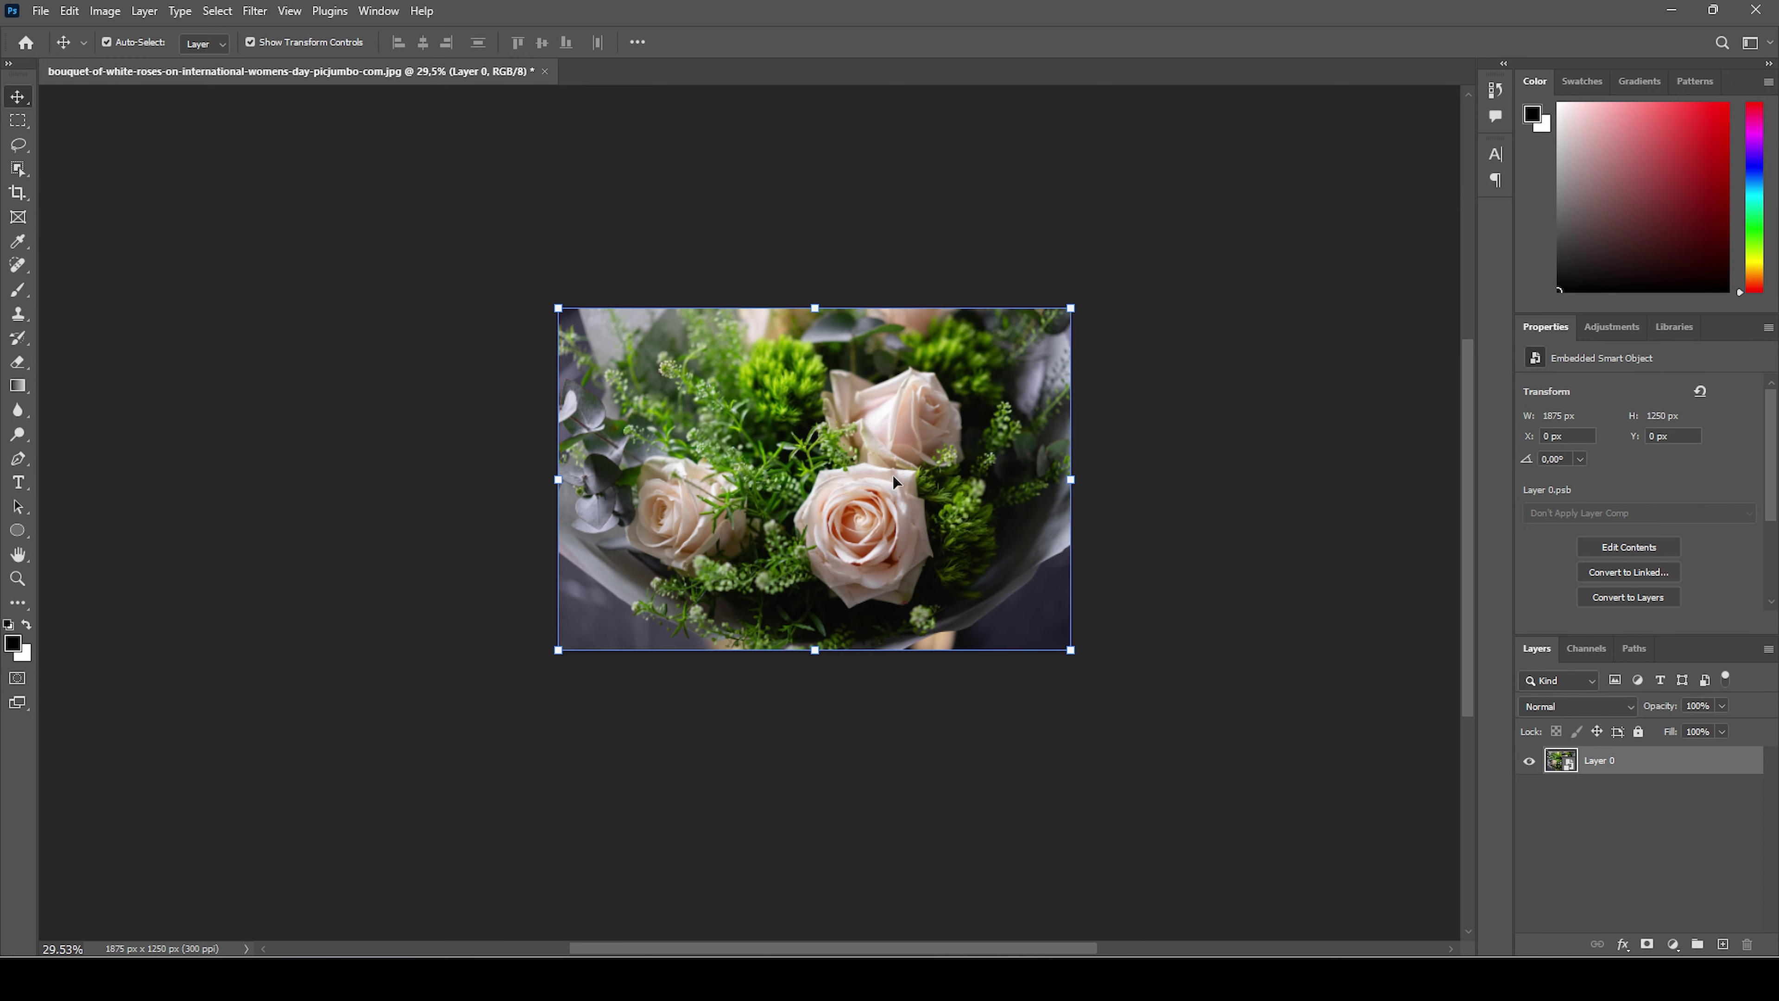
scroll(845, 469, up, 3)
scroll(844, 469, up, 1)
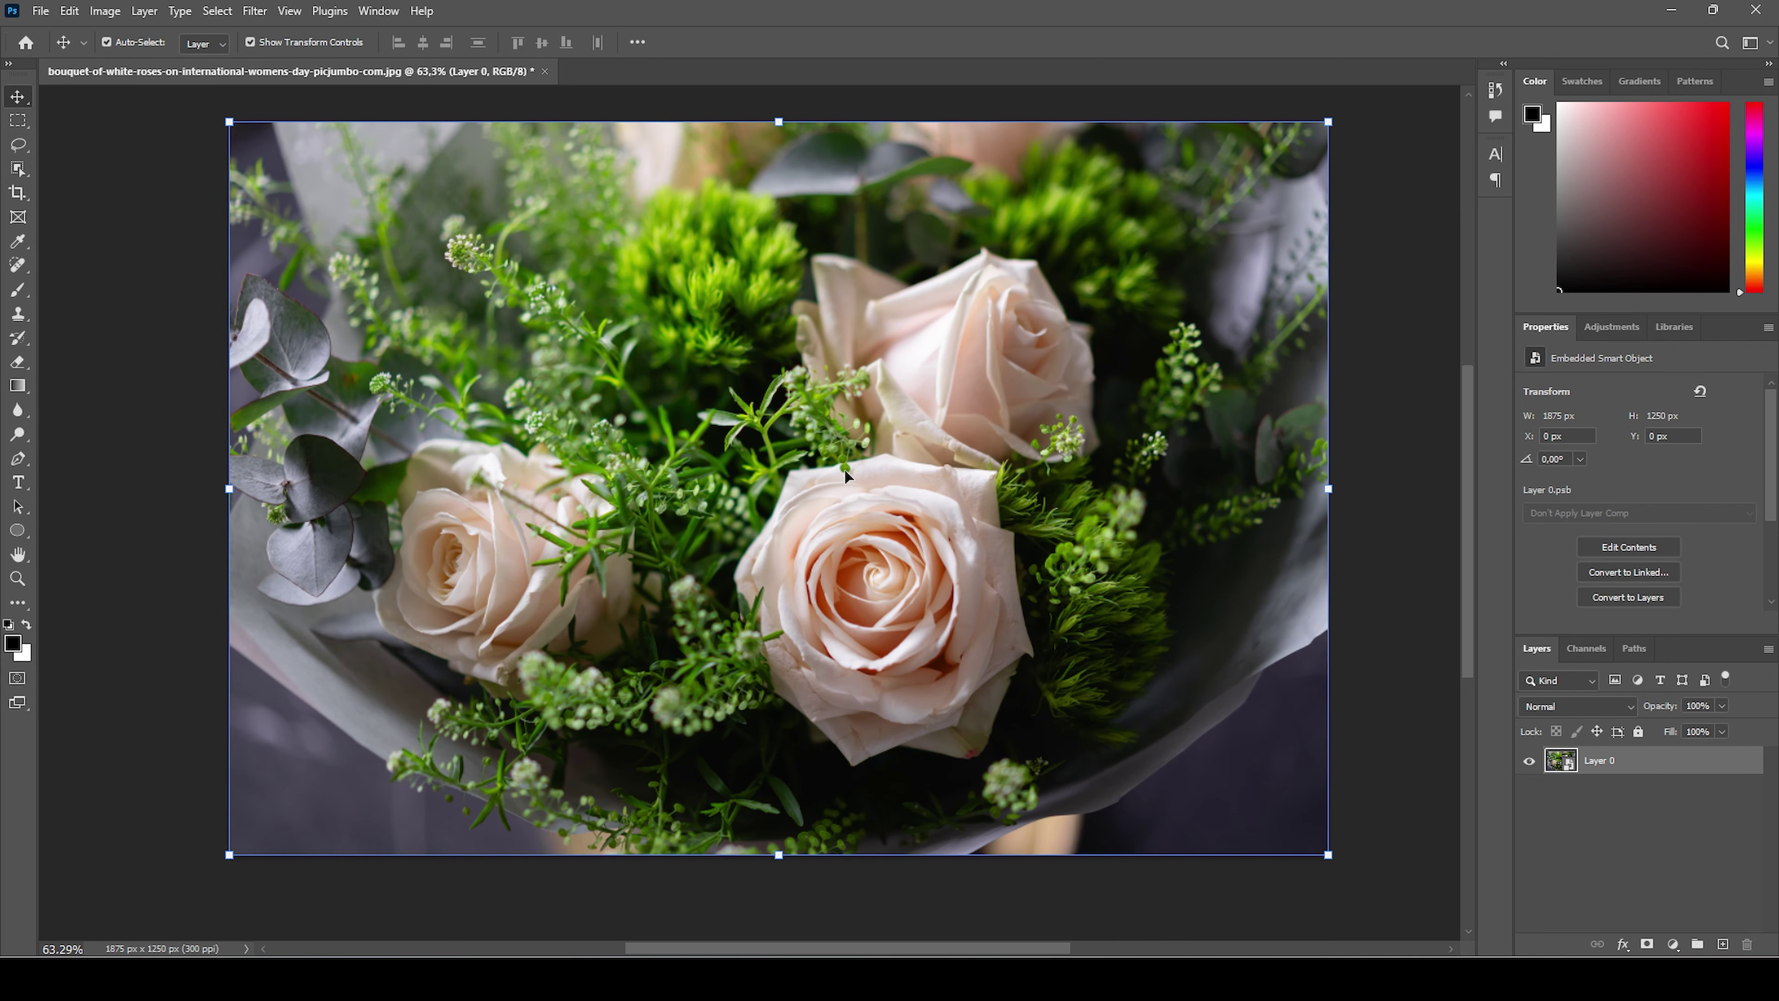
click(105, 11)
click(159, 159)
text(1000)
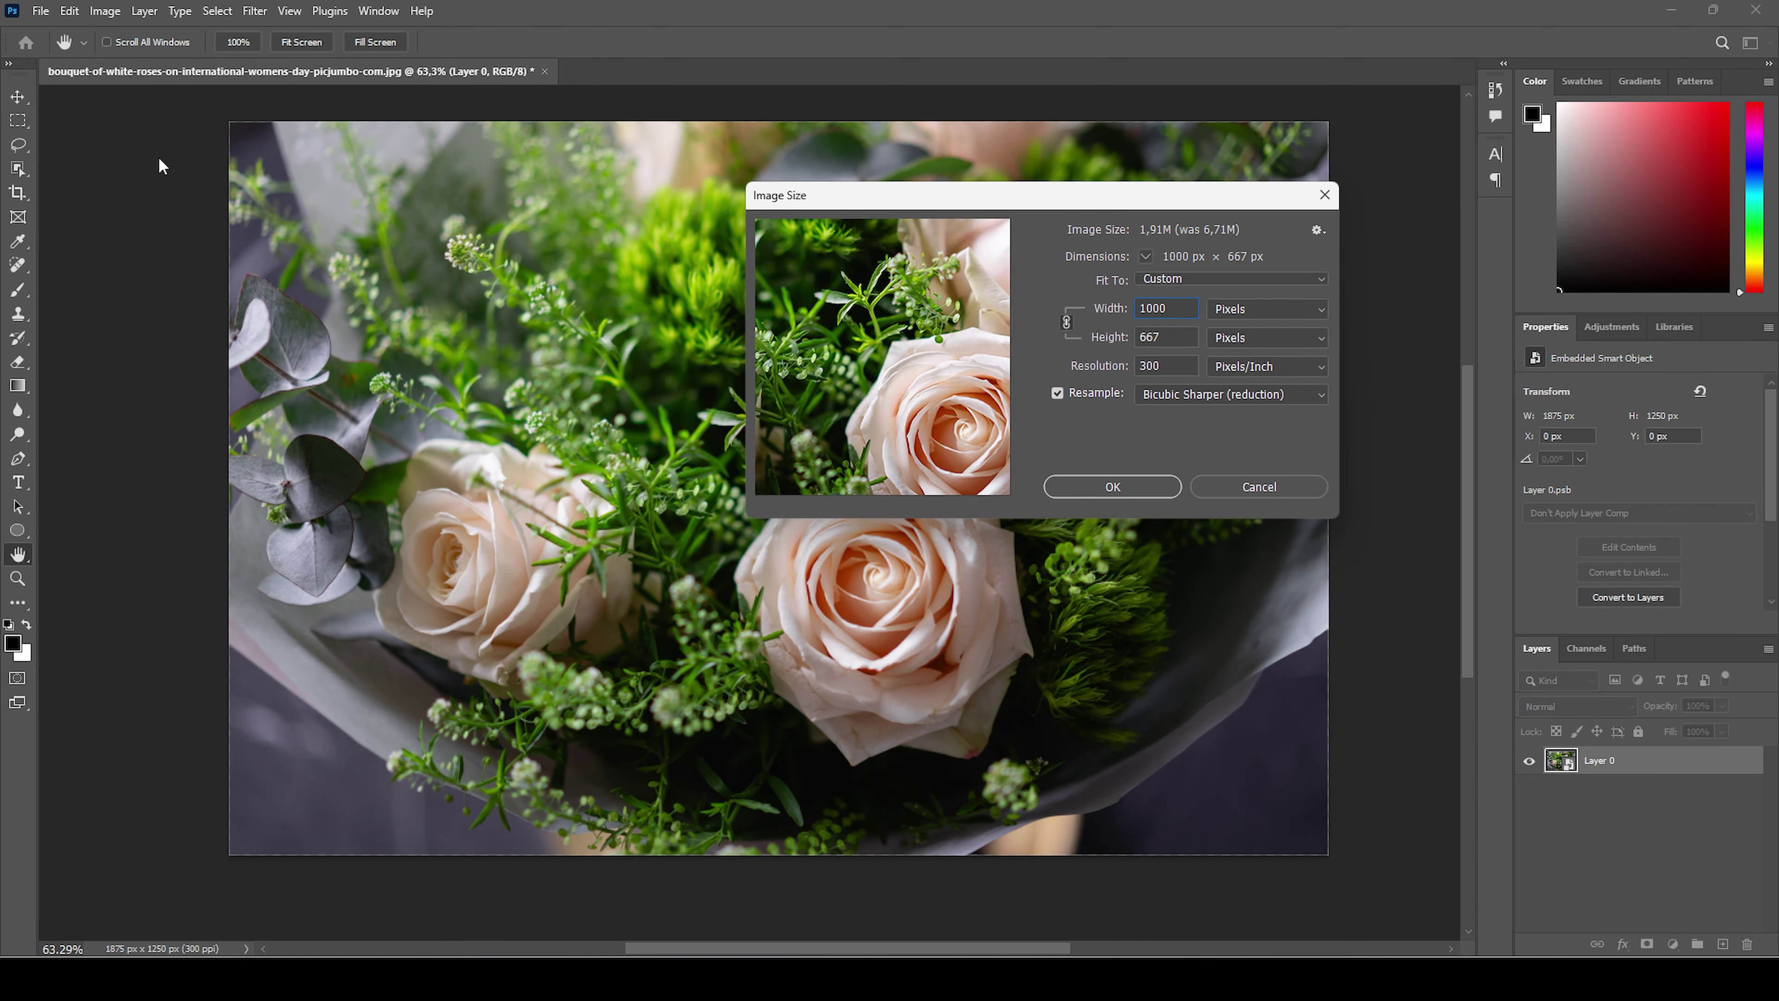
click(1112, 487)
- Reduce the image size once more to a width of 750 pixels
scroll(906, 337, up, 2)
click(105, 11)
click(146, 151)
text(750)
click(1128, 484)
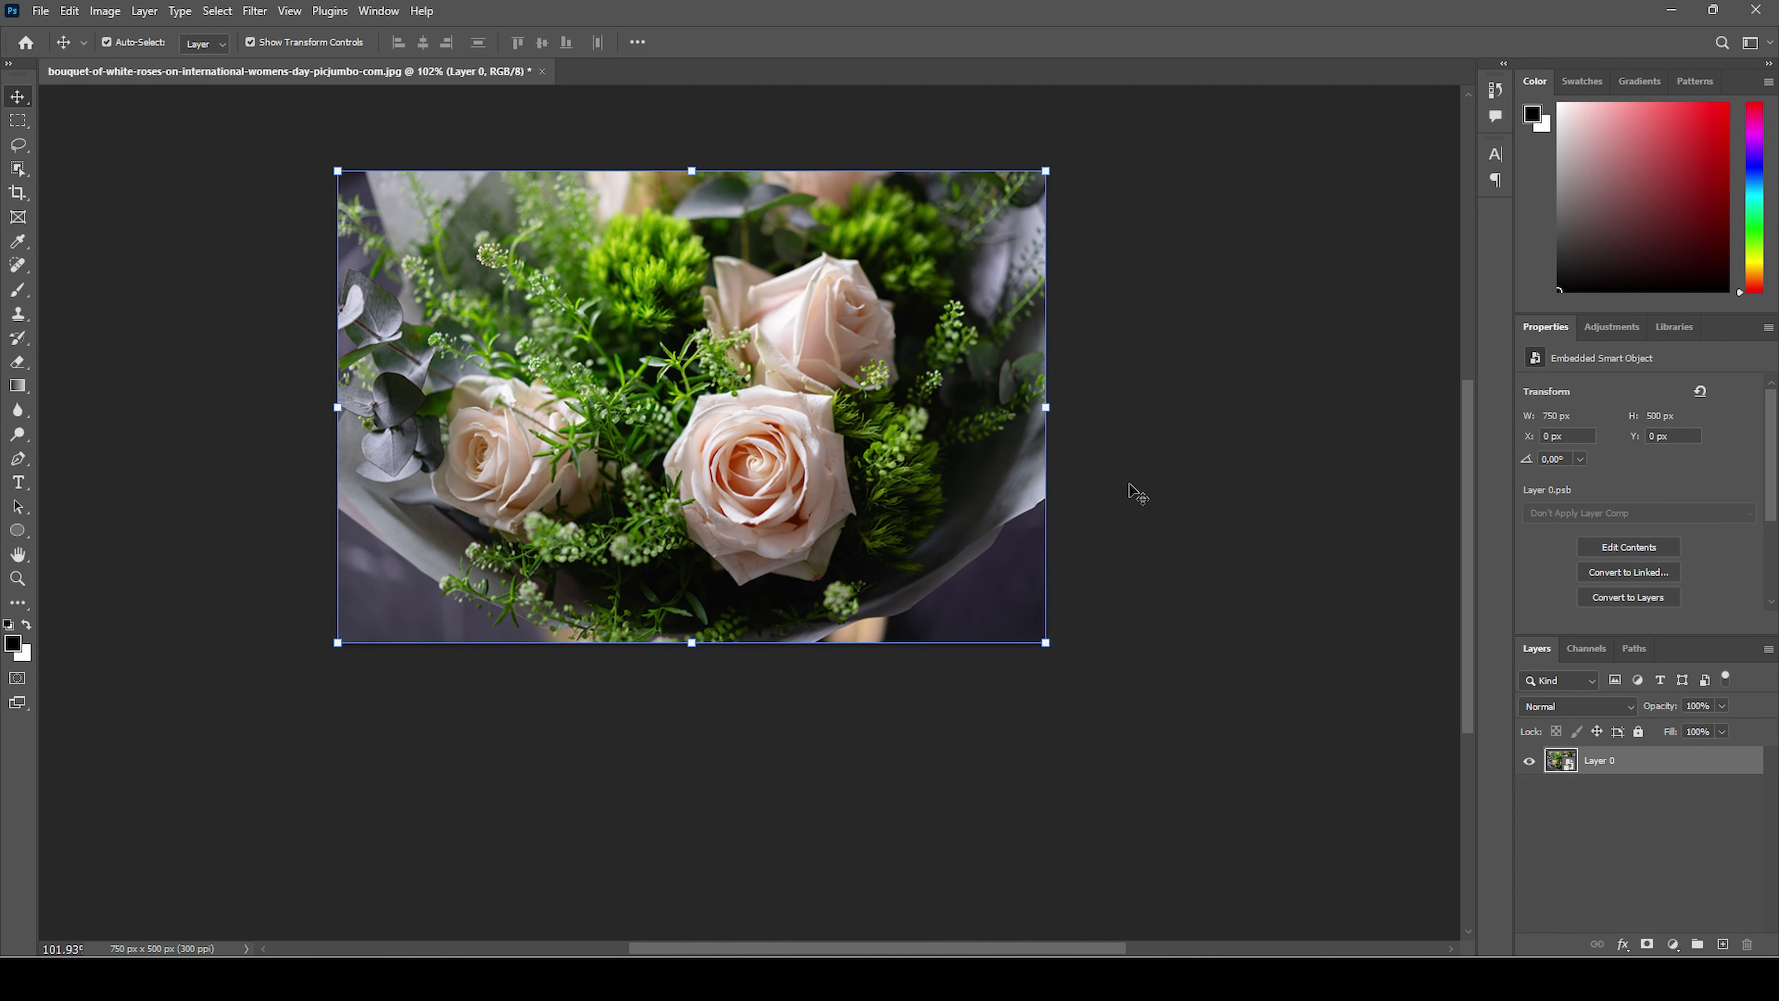
- Try Smart Sharpen on the image with amount 83%, radius 1.0 px and reduce noise 15%
scroll(1129, 484, up, 2)
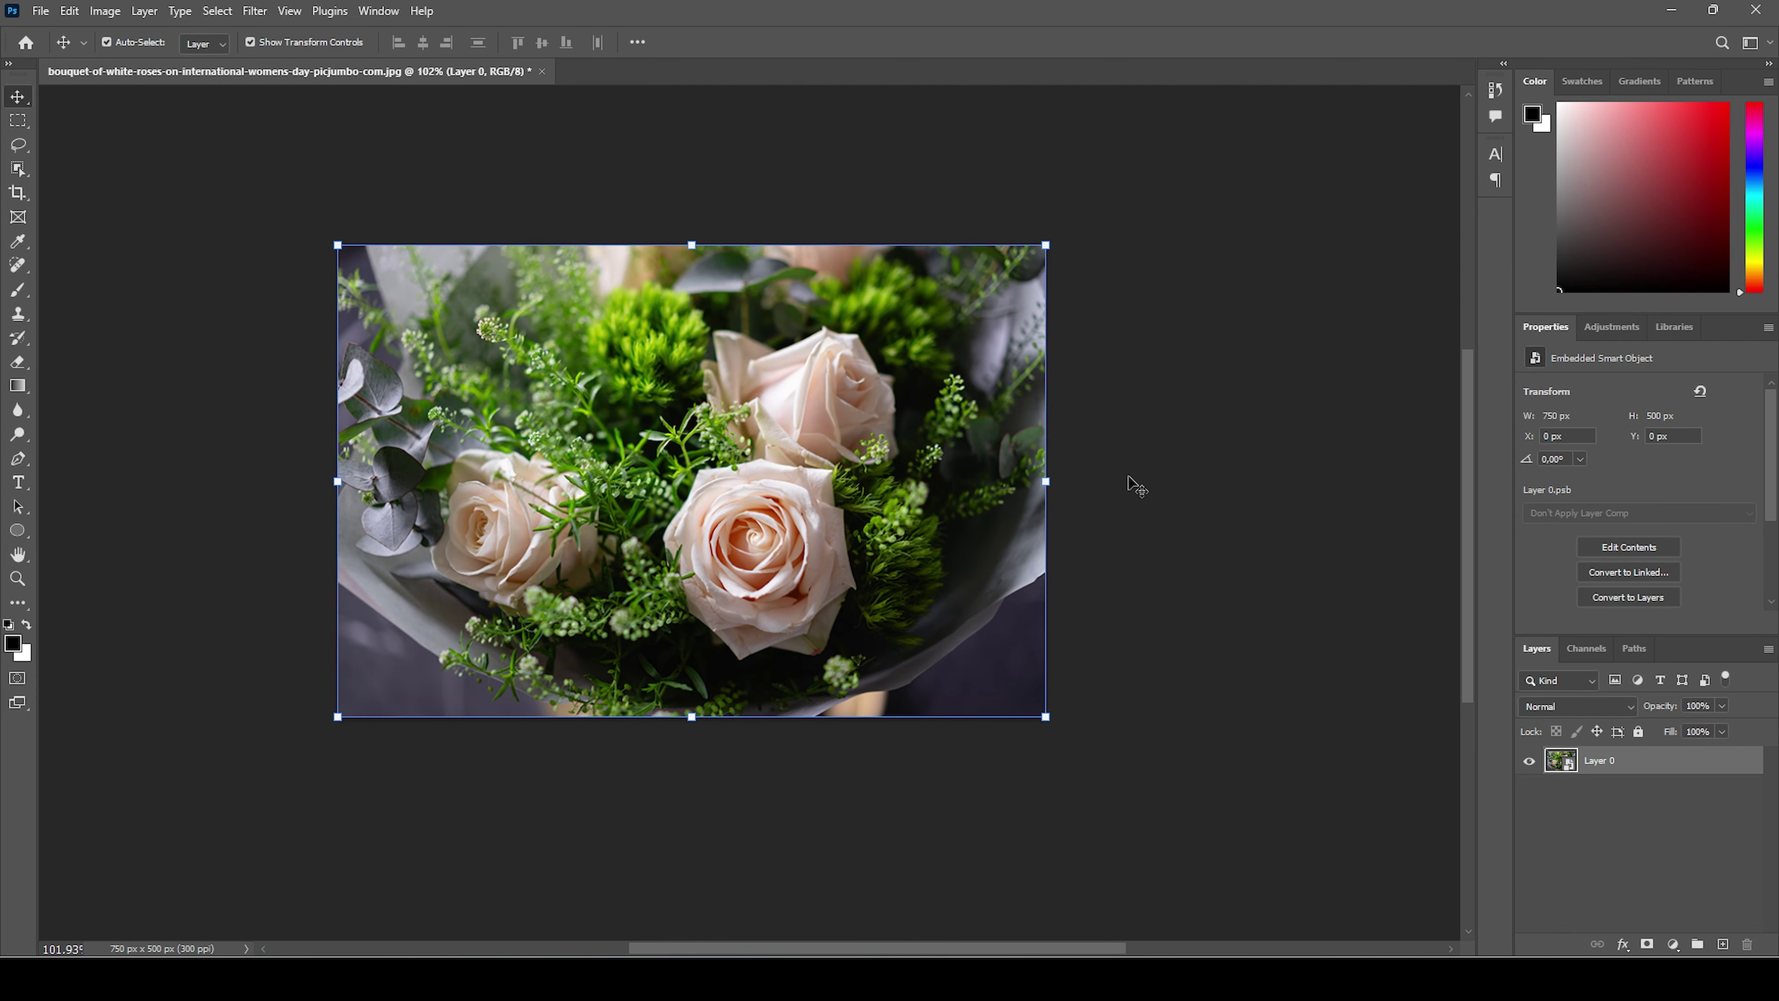
scroll(1136, 486, left, 4)
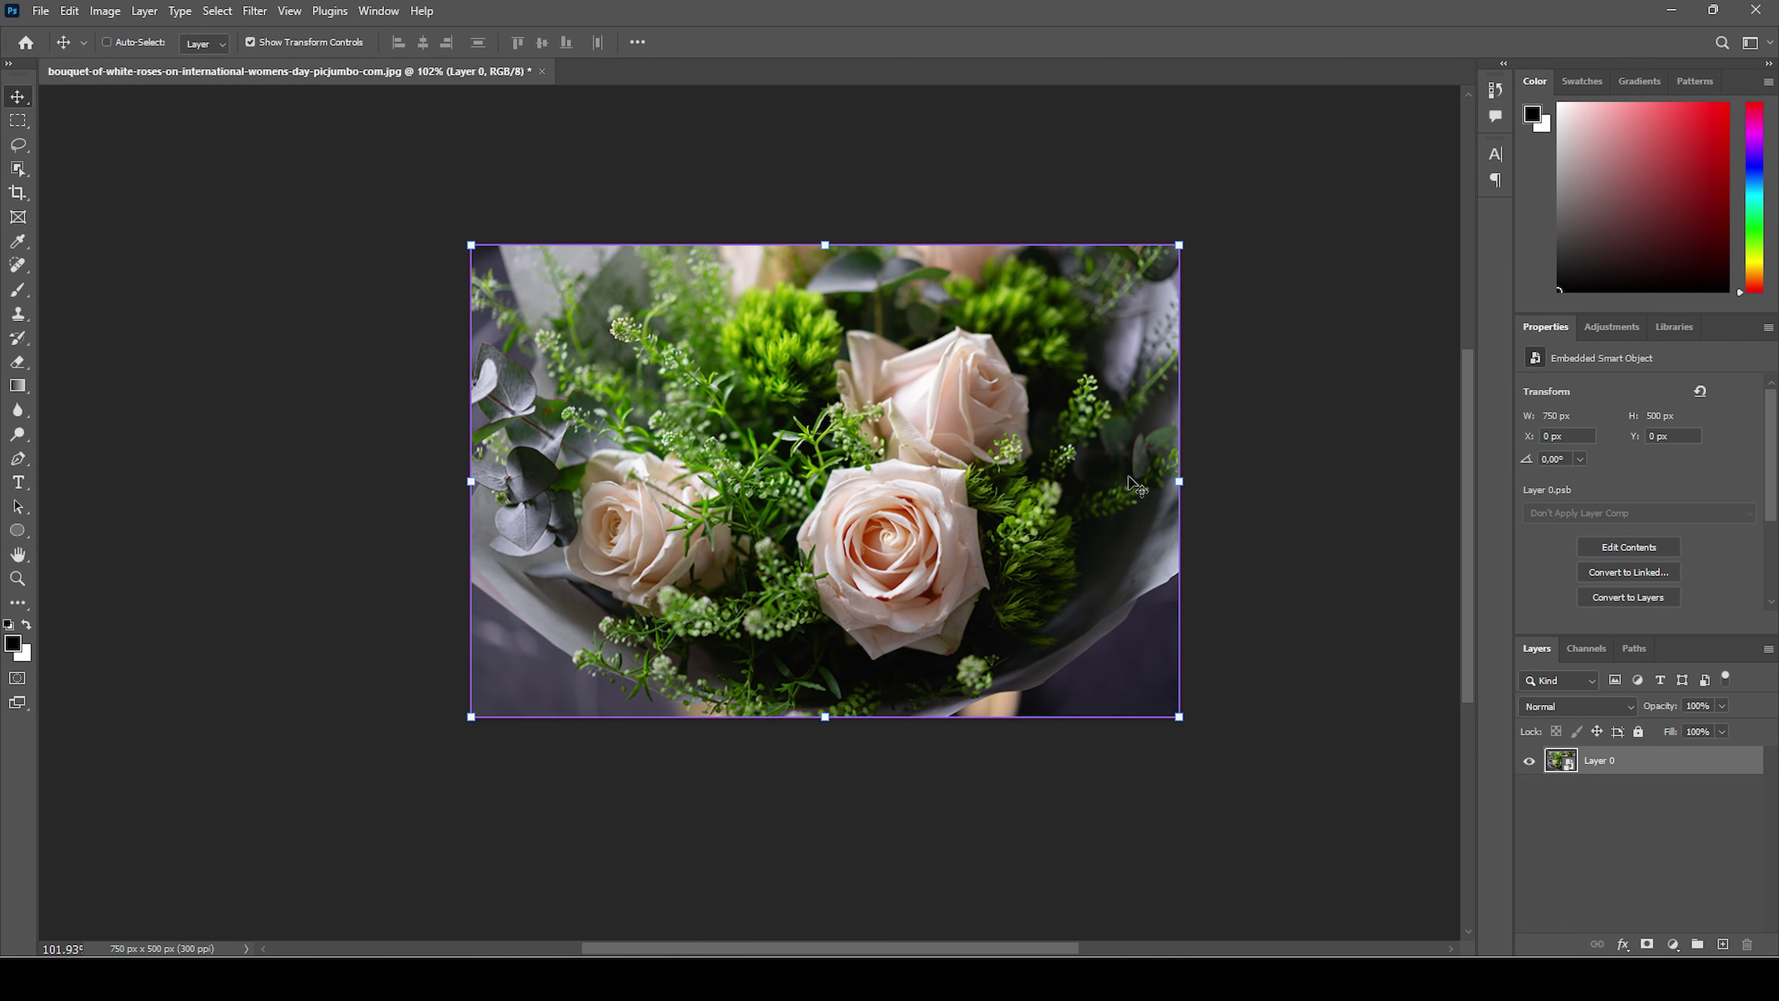
scroll(819, 474, up, 3)
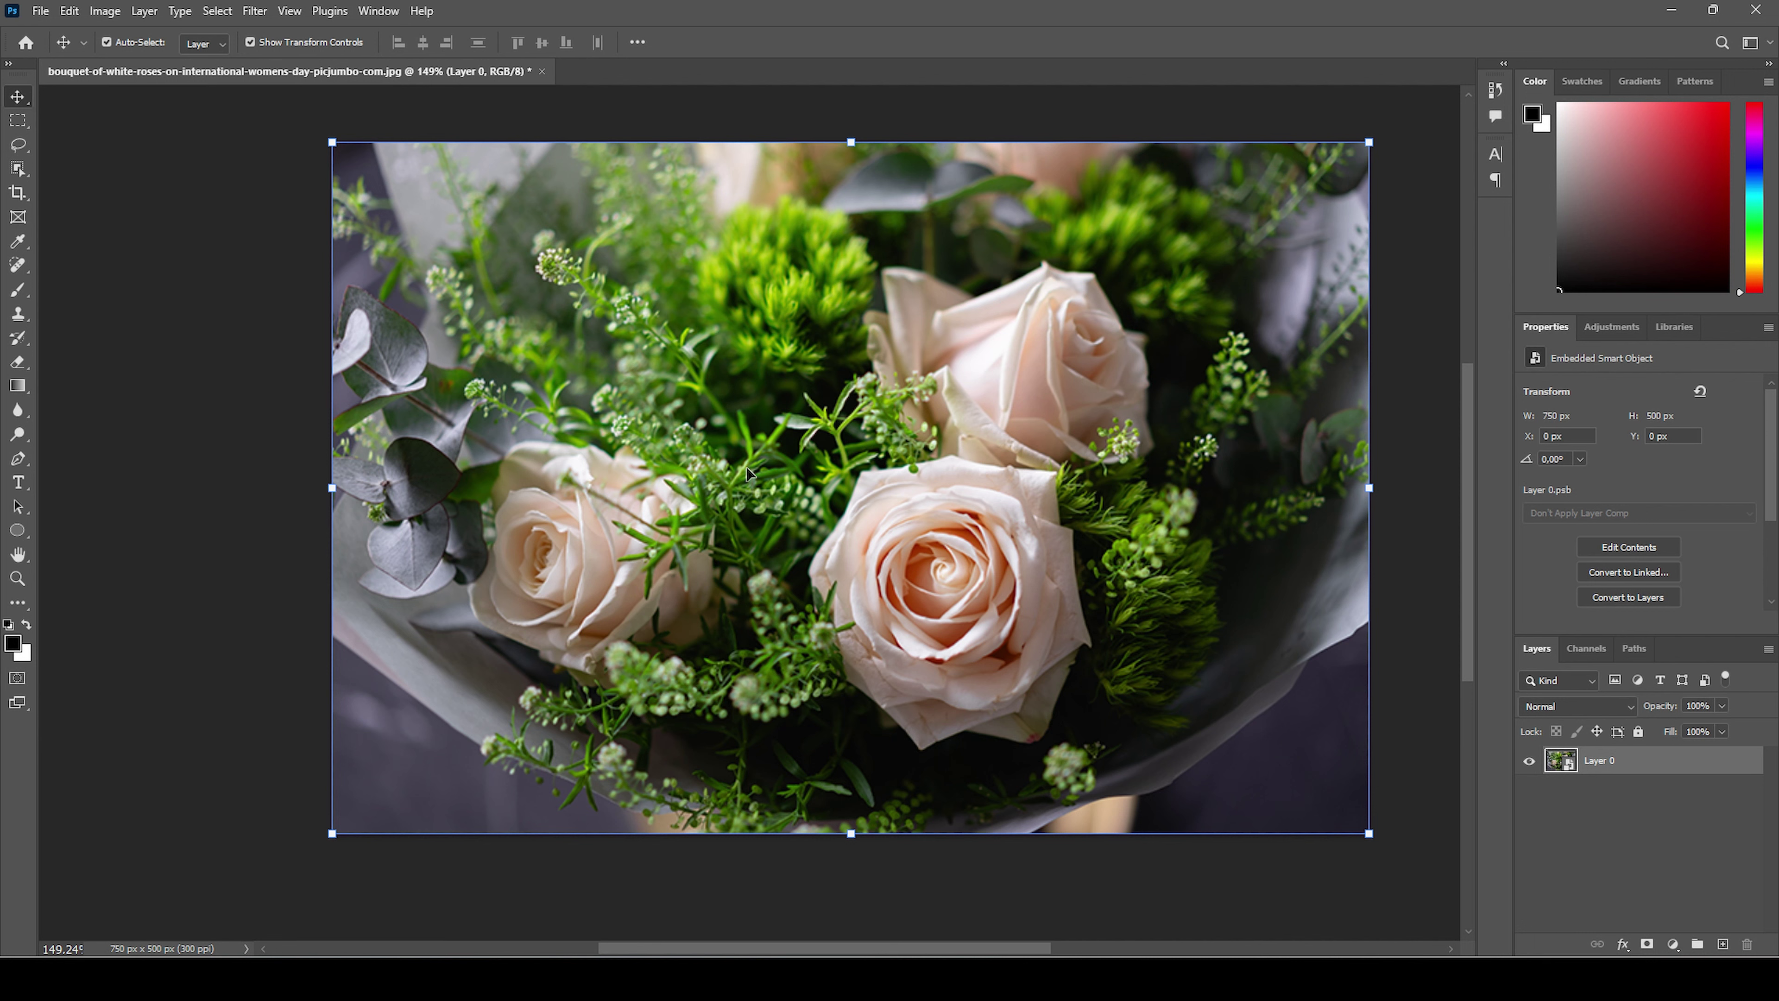
click(254, 10)
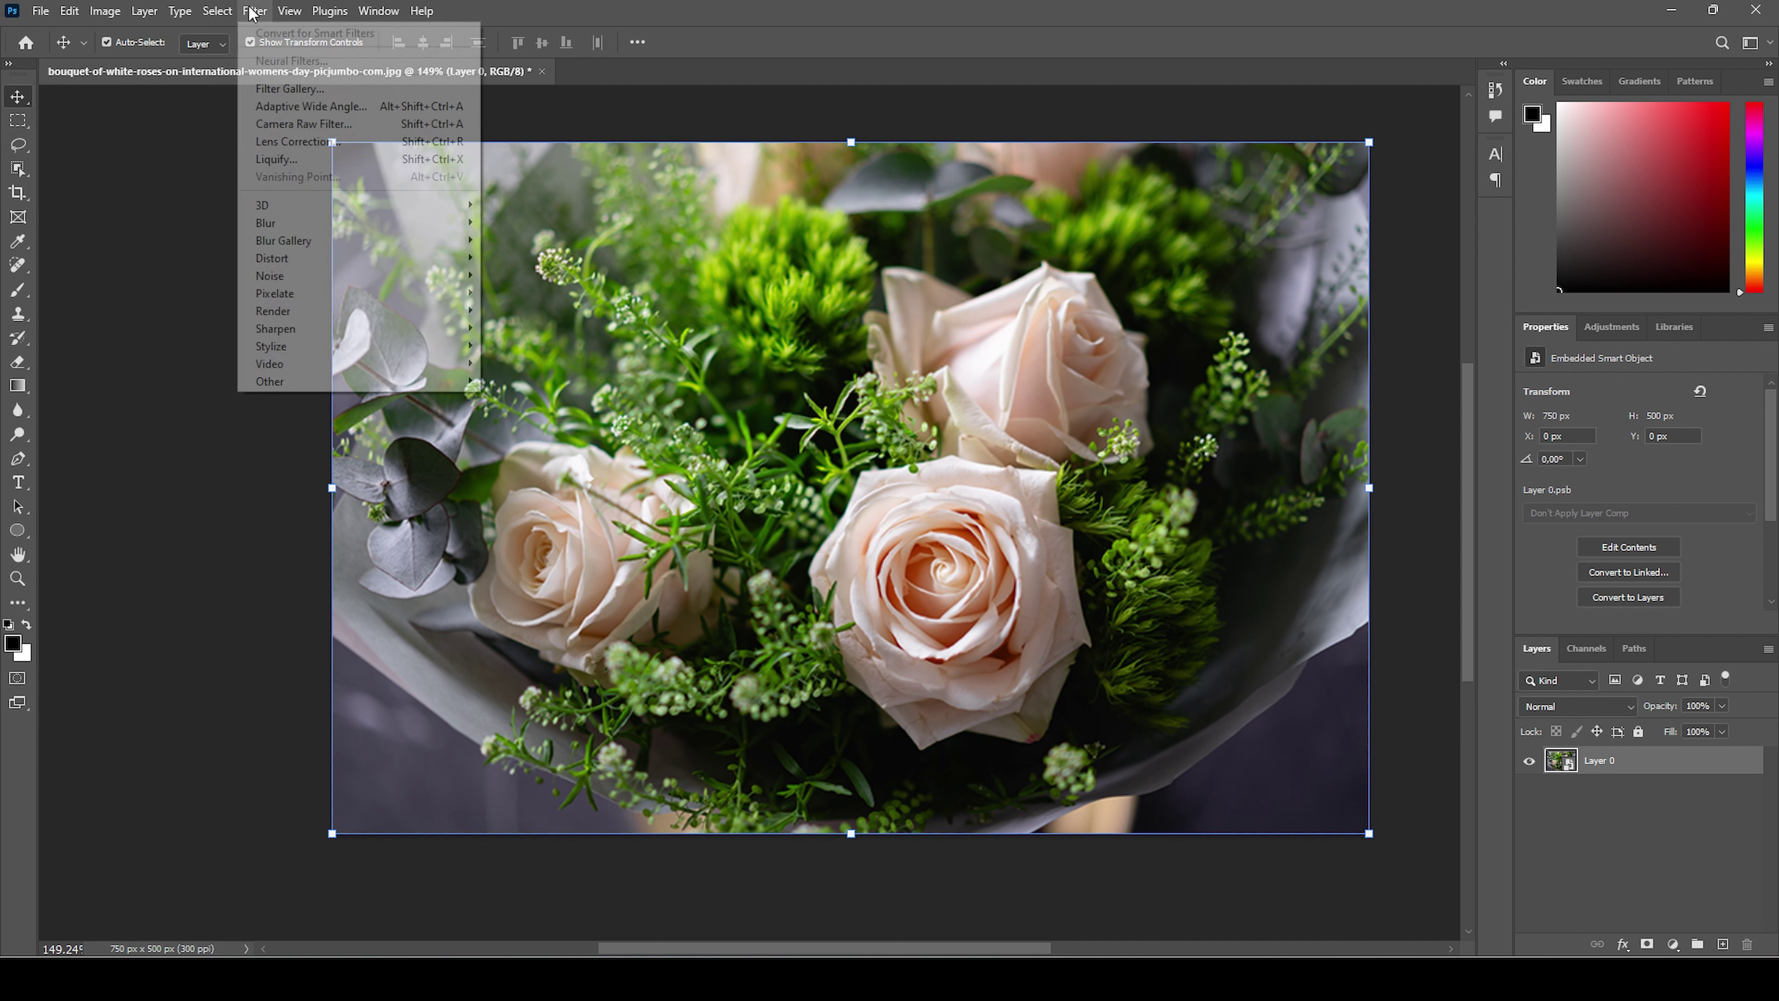
mouse_move(389, 332)
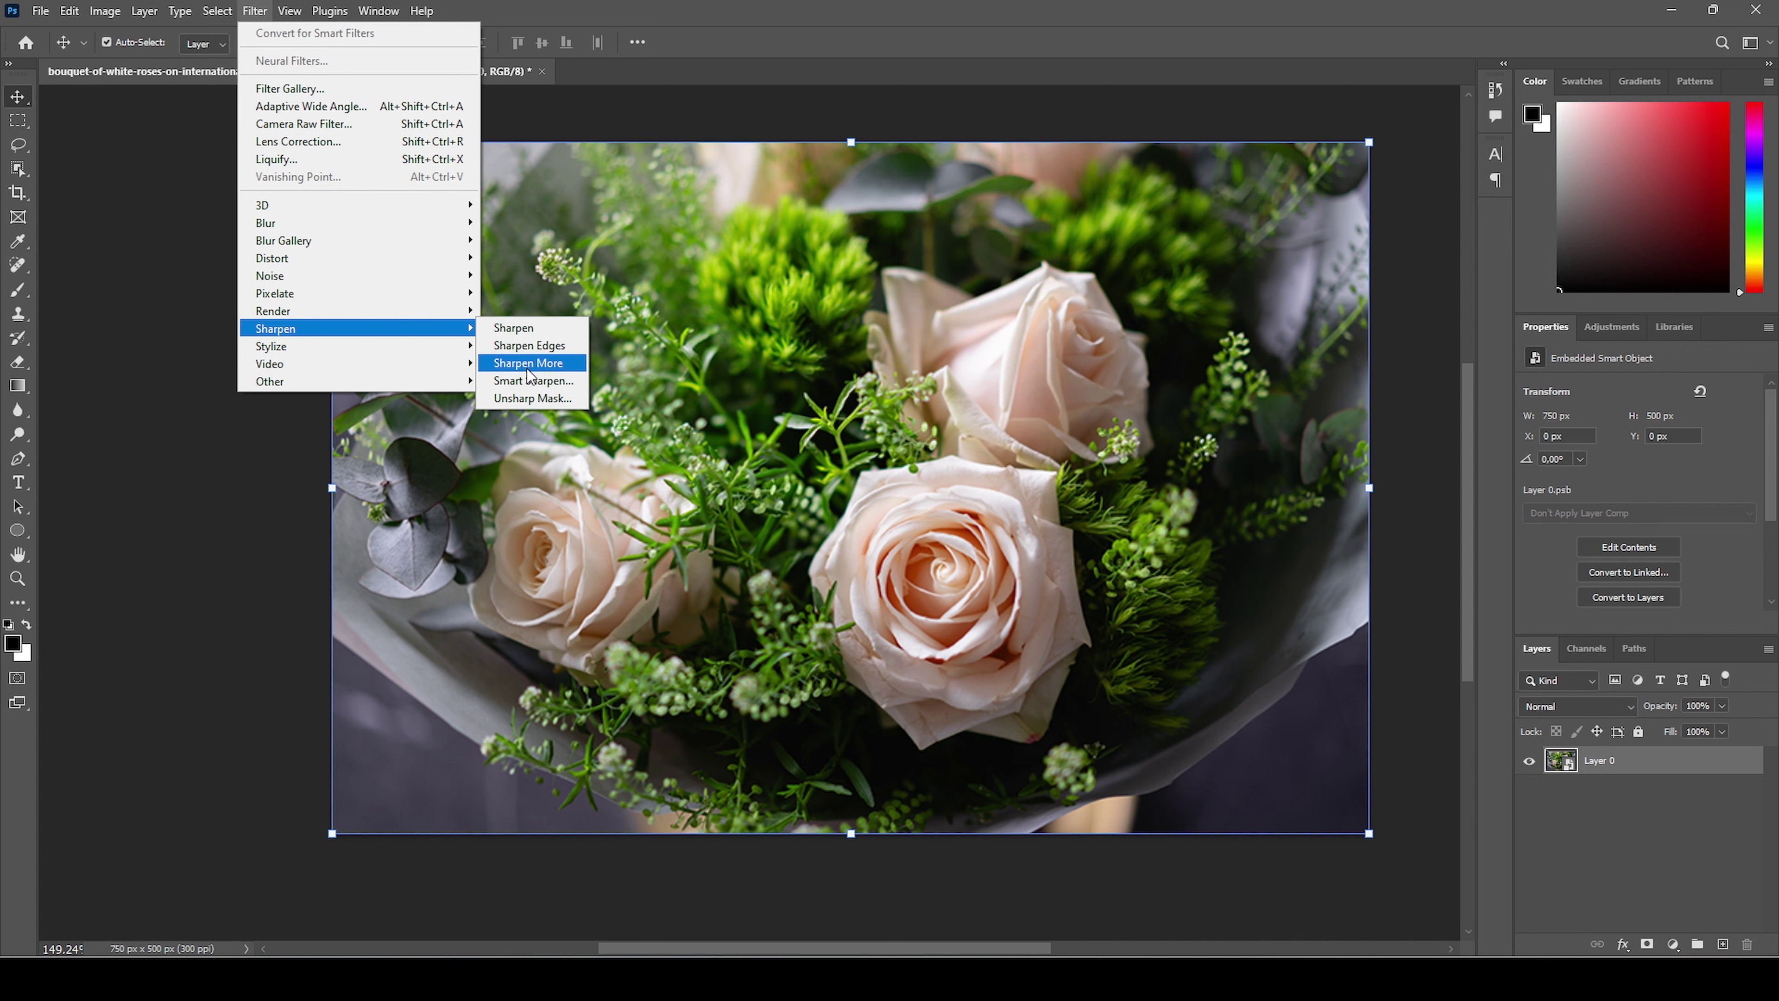
click(535, 380)
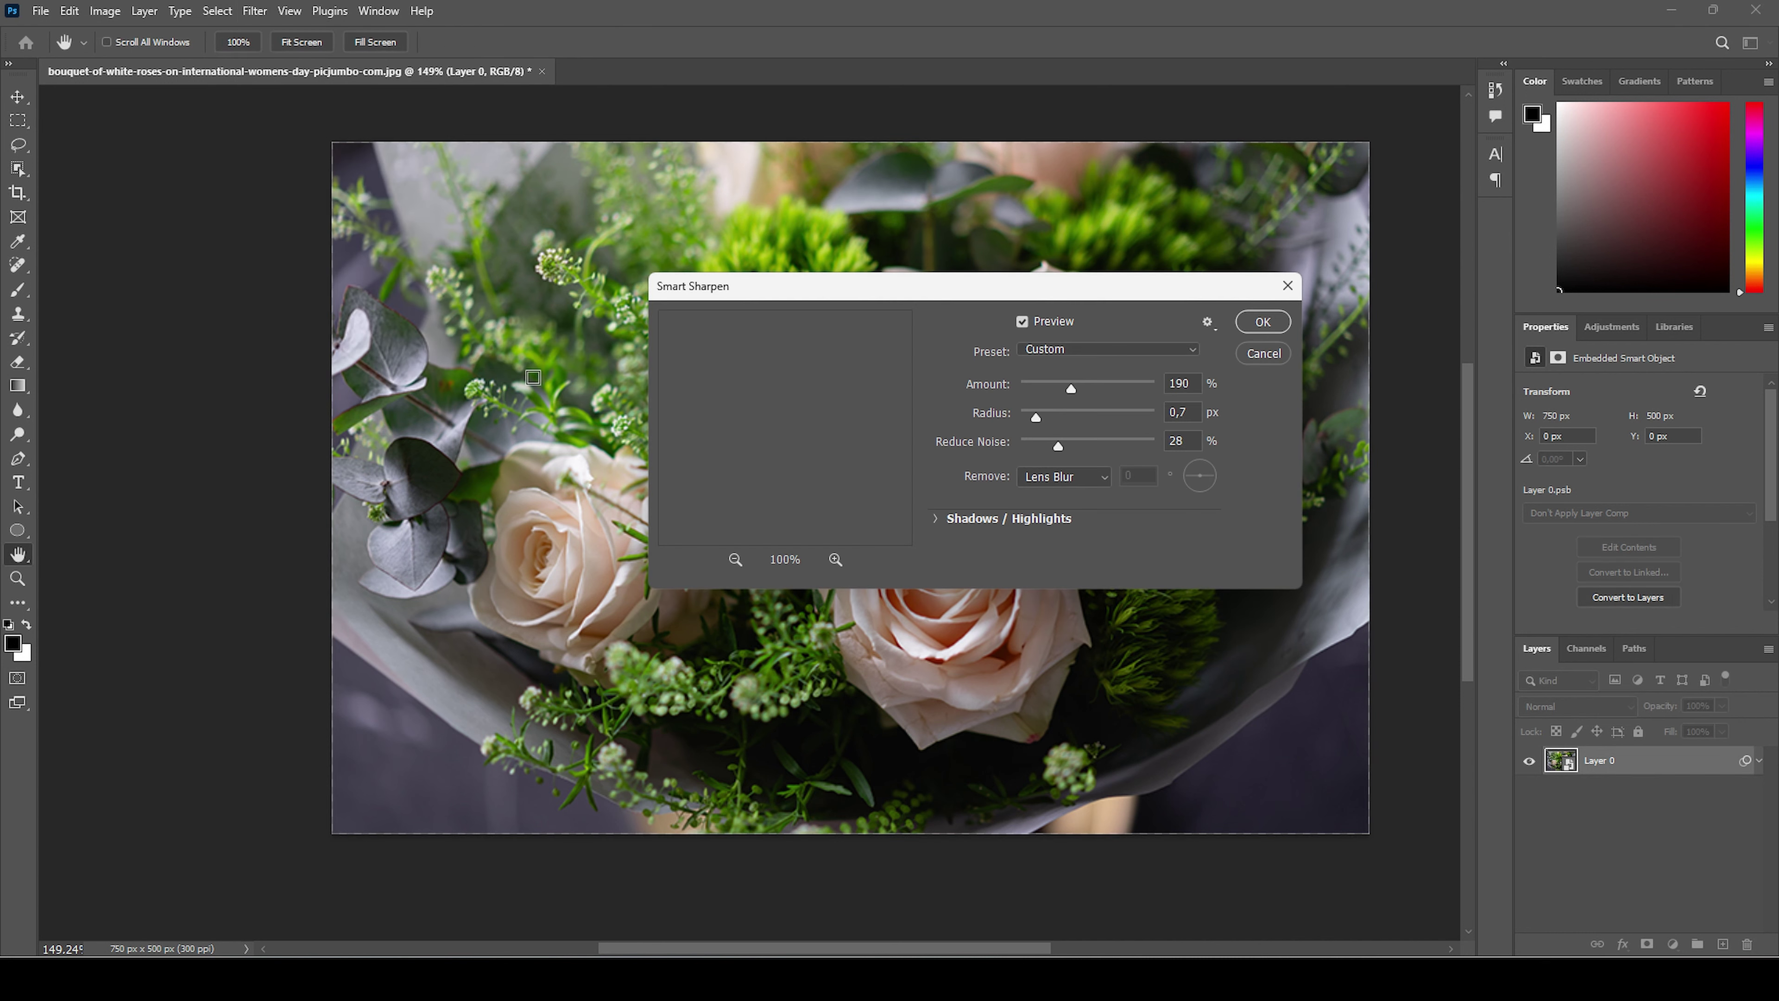
drag(908, 293, 636, 163)
drag(802, 260, 769, 312)
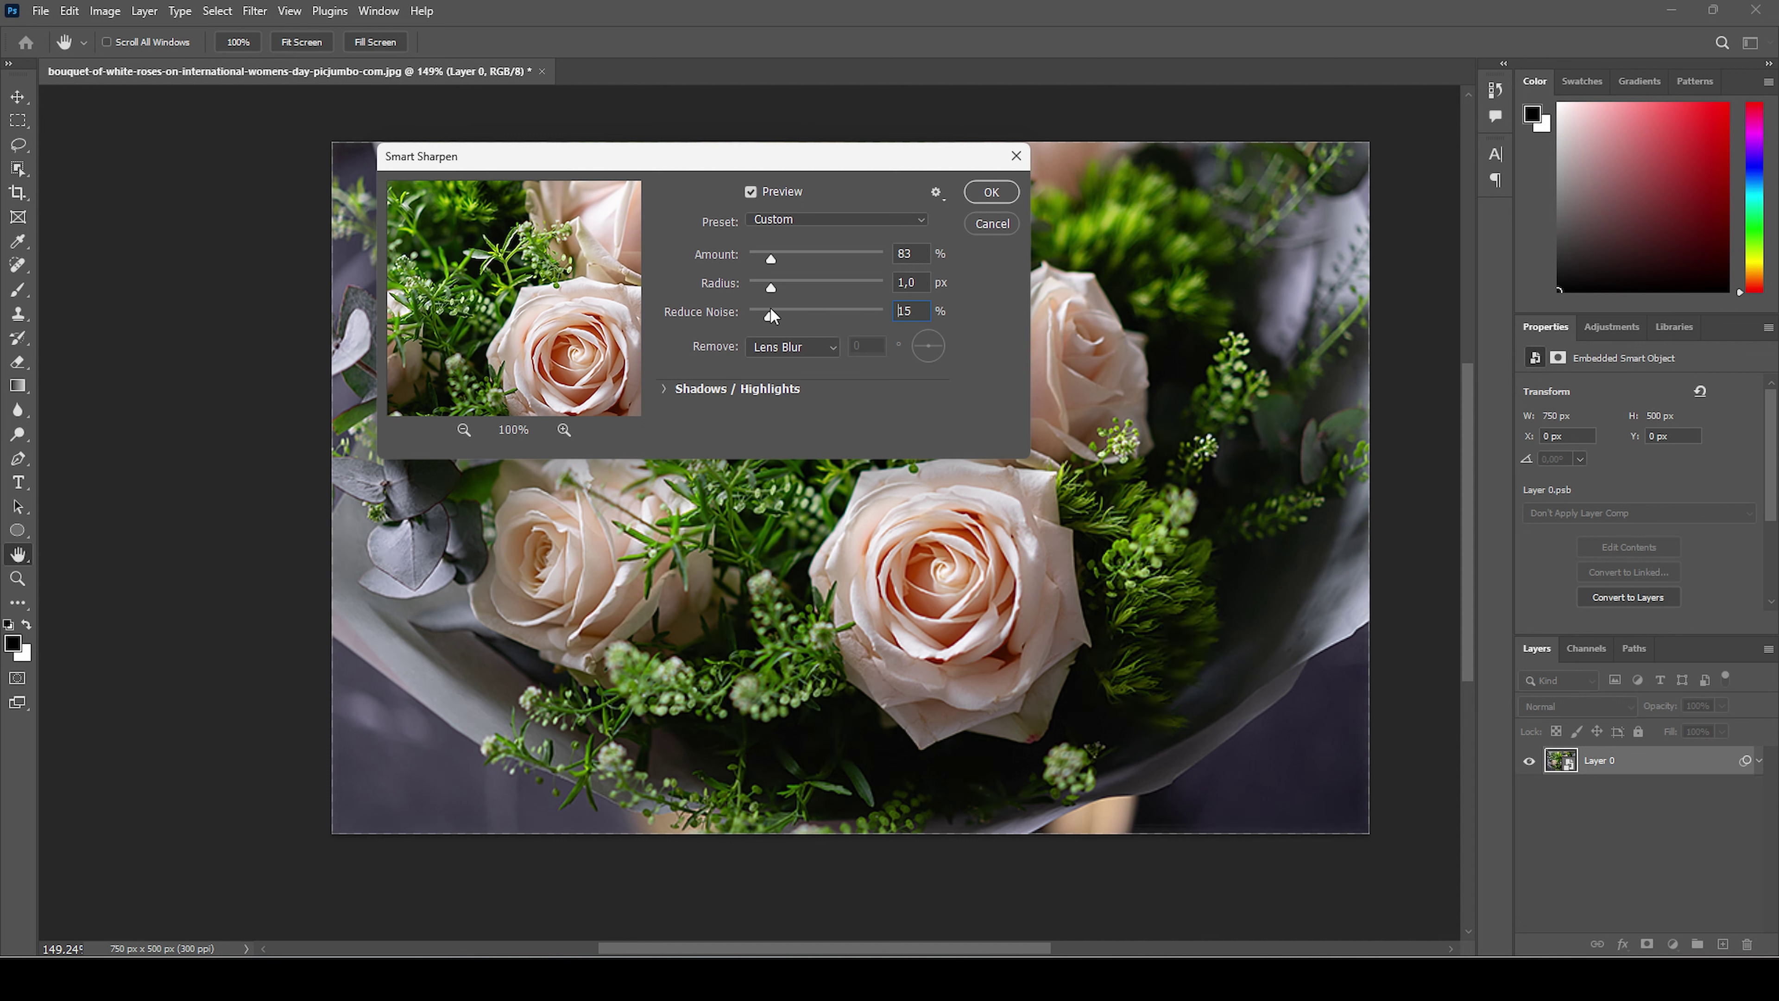
click(992, 223)
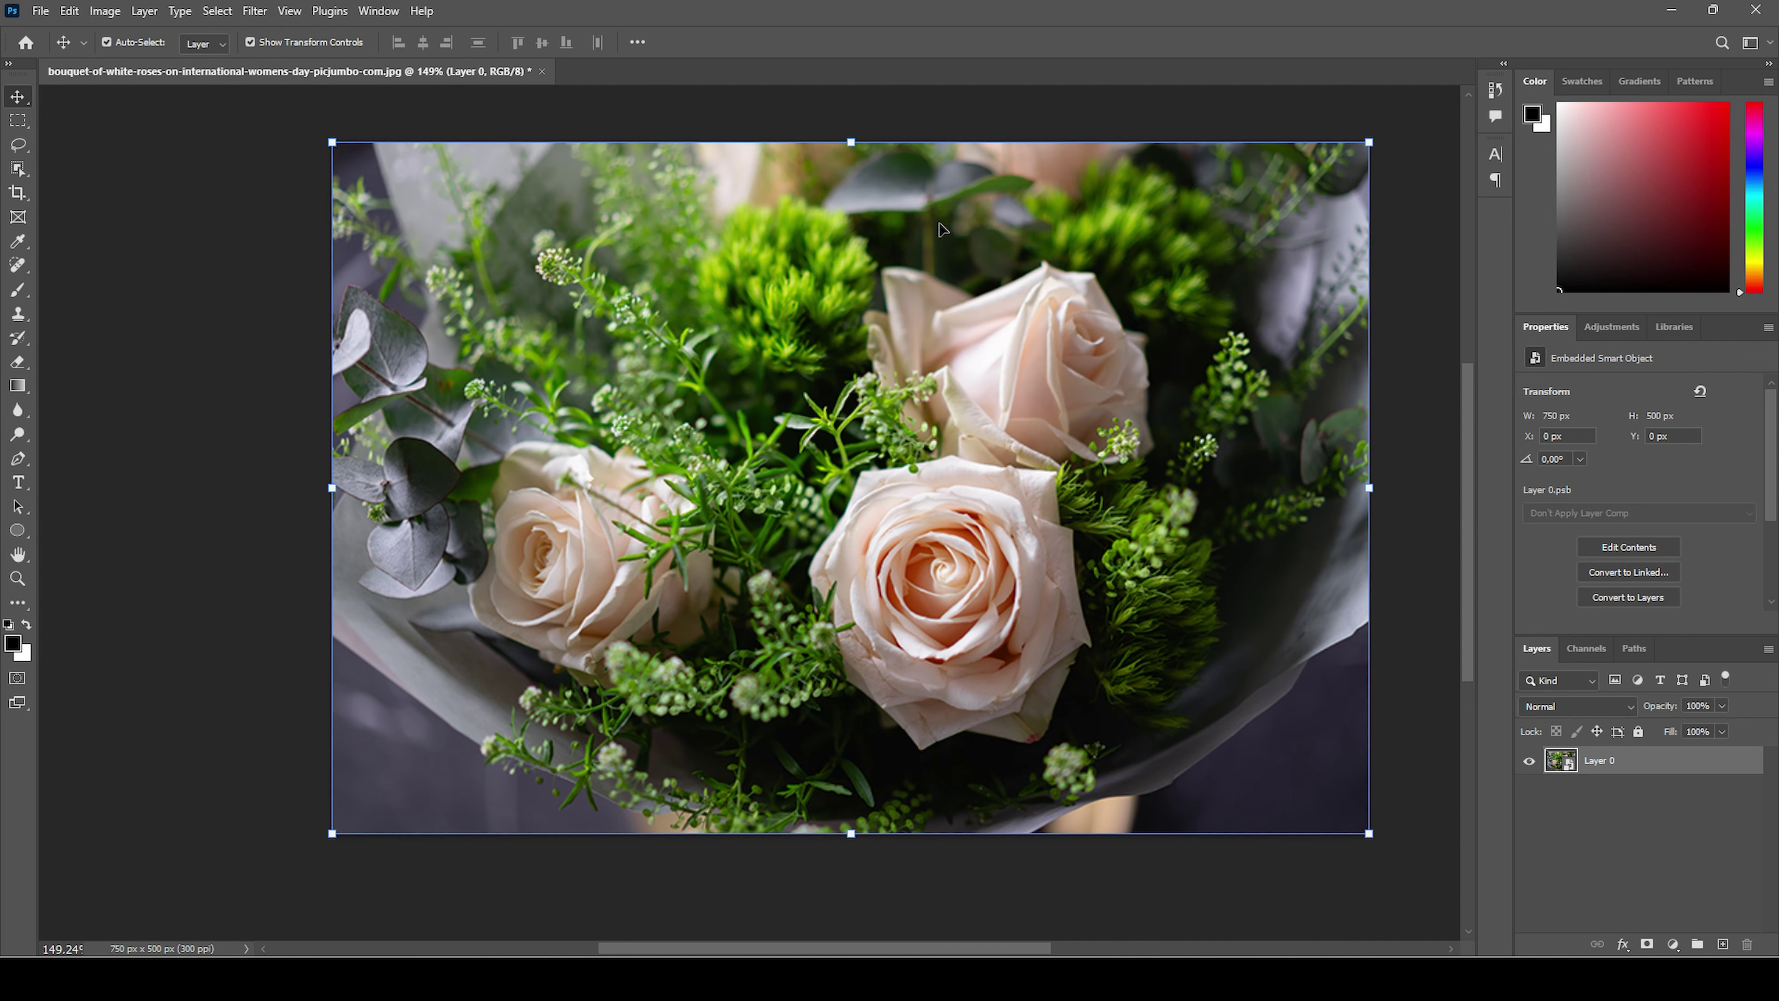
click(40, 11)
mouse_move(155, 299)
click(300, 317)
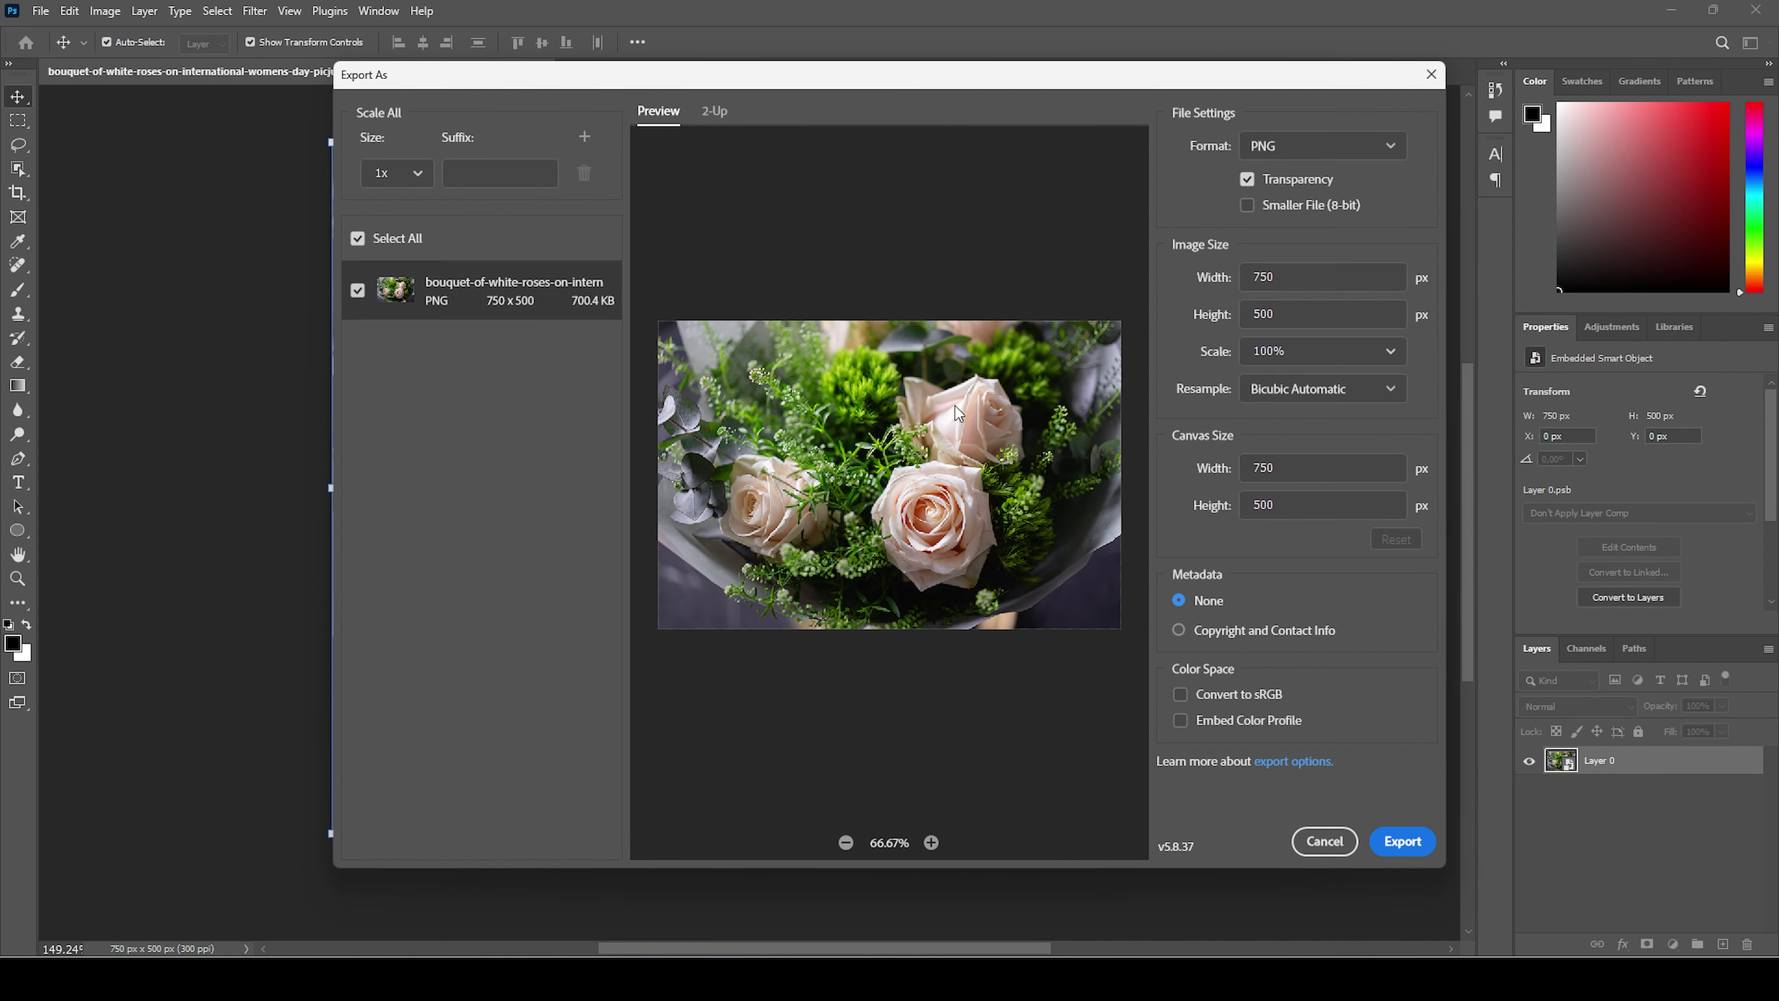
click(1393, 156)
click(1420, 206)
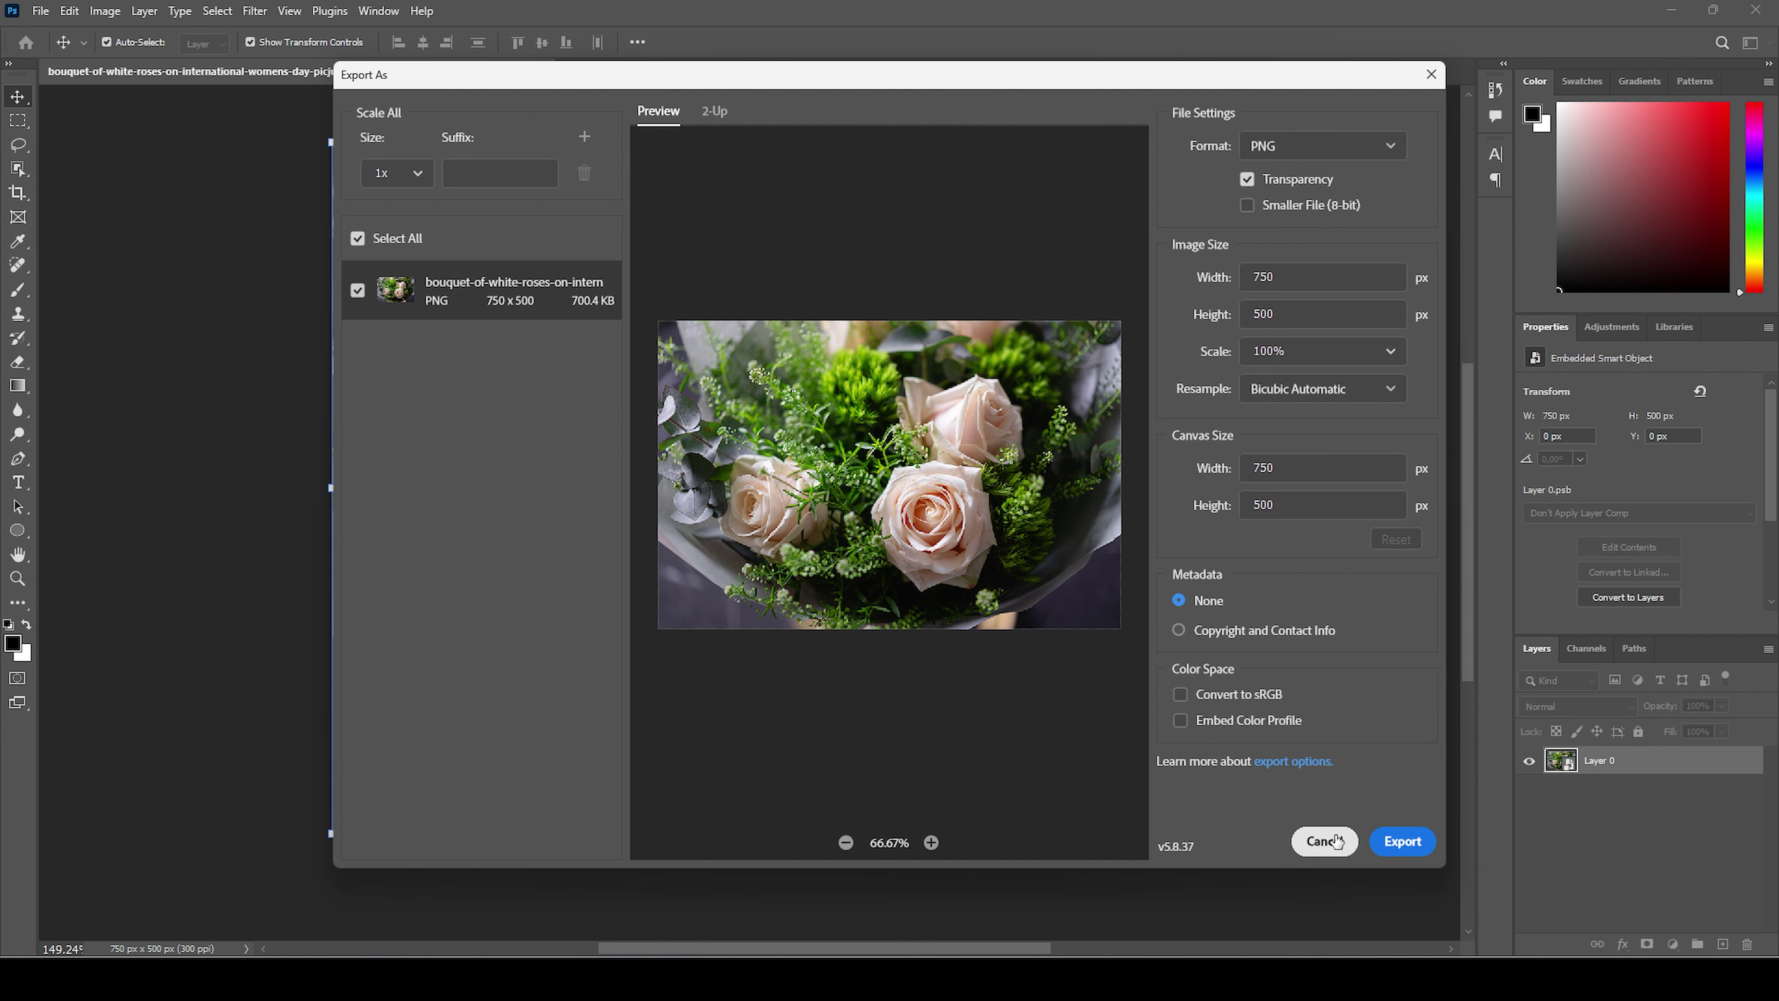
click(1347, 842)
- Save the image under its existing name in the images folder as a PNG with the smallest file size option
click(40, 11)
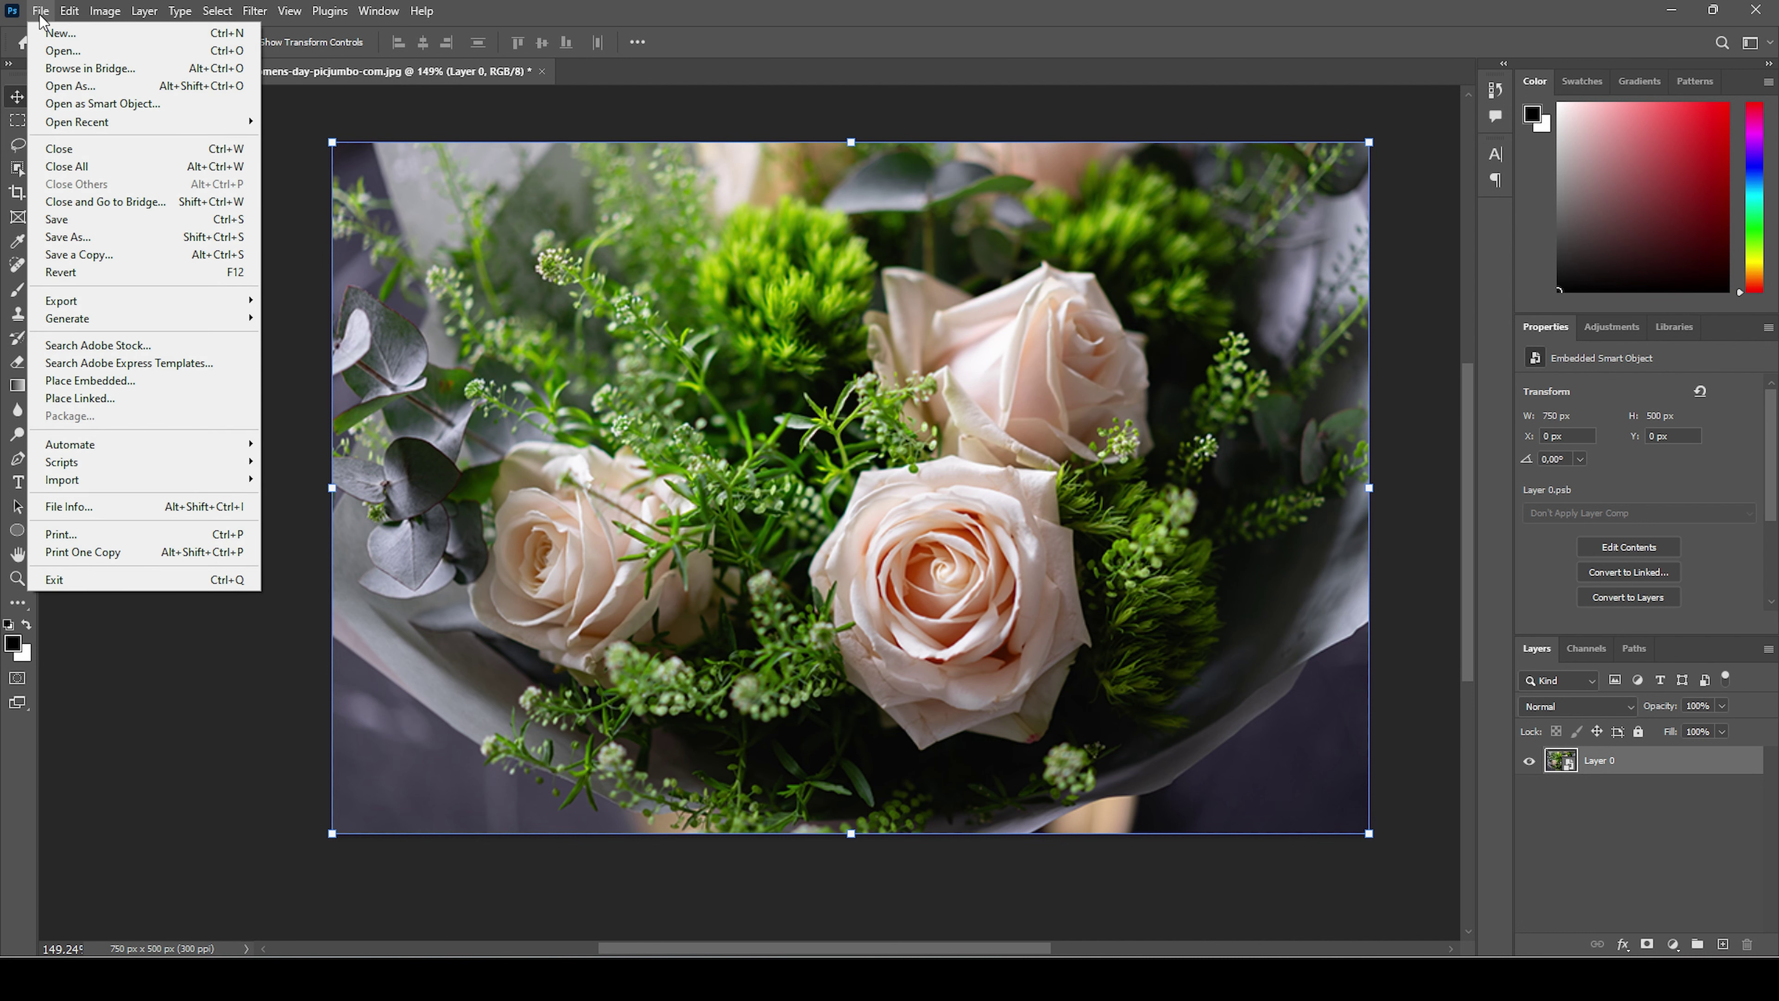
click(104, 231)
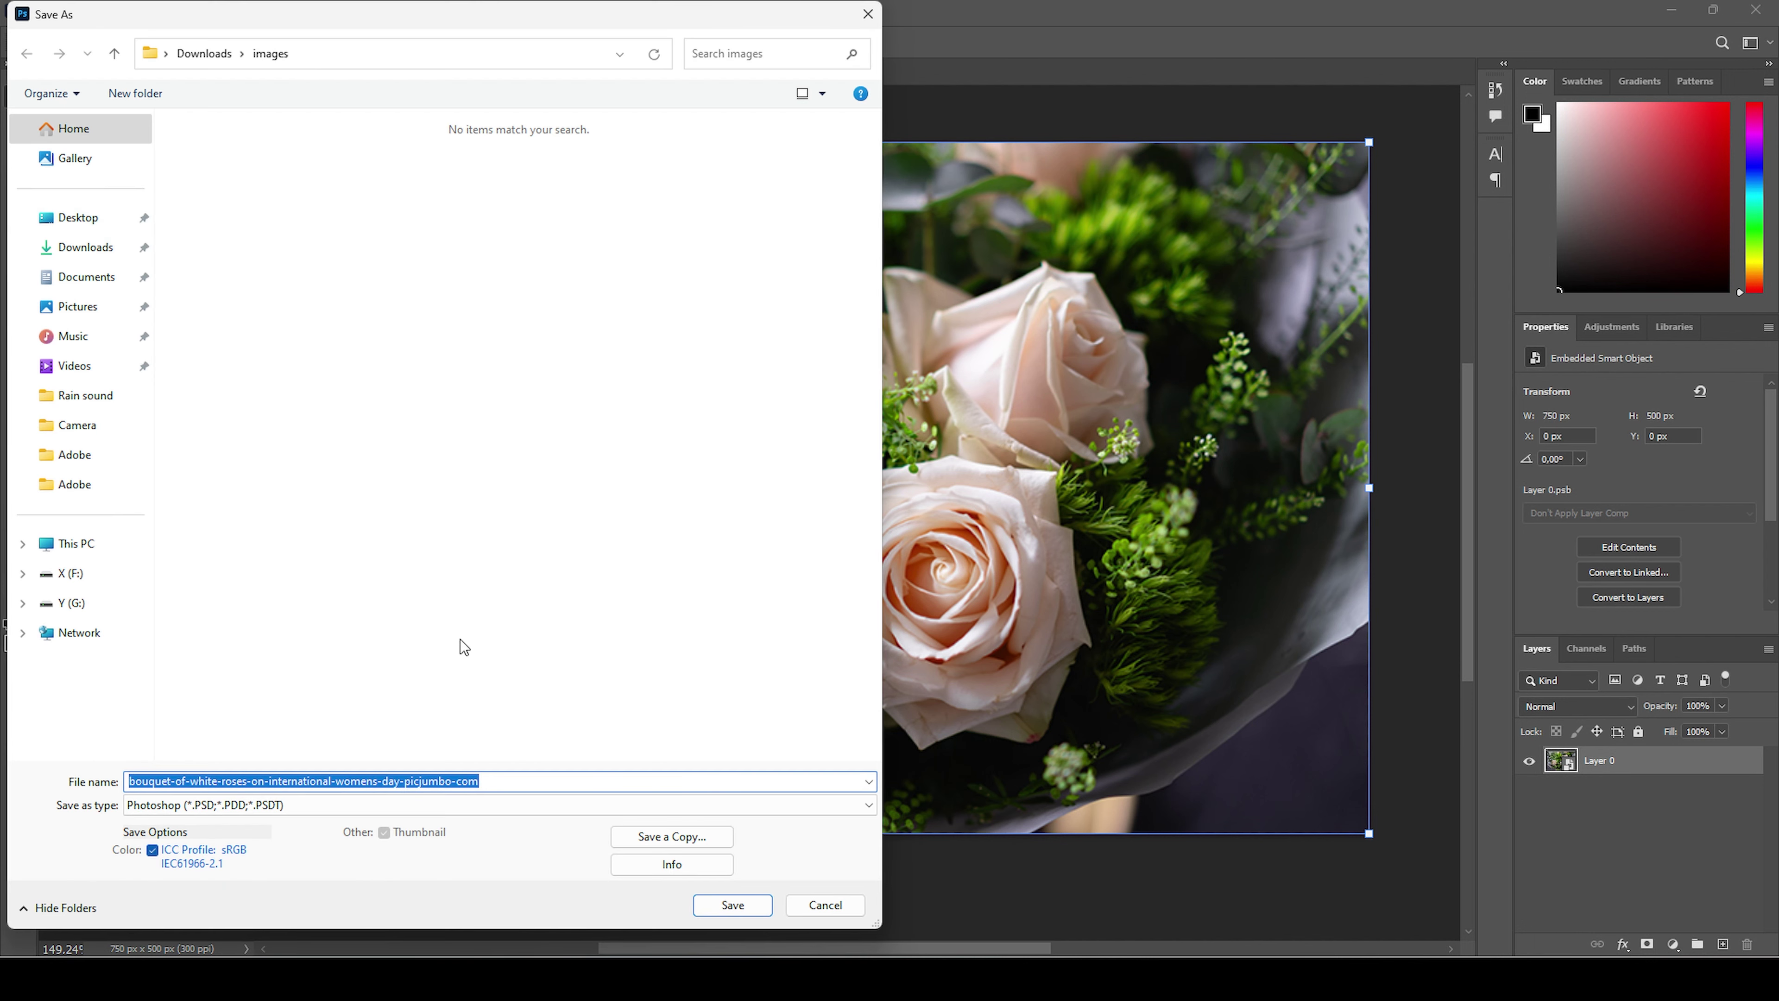
click(620, 804)
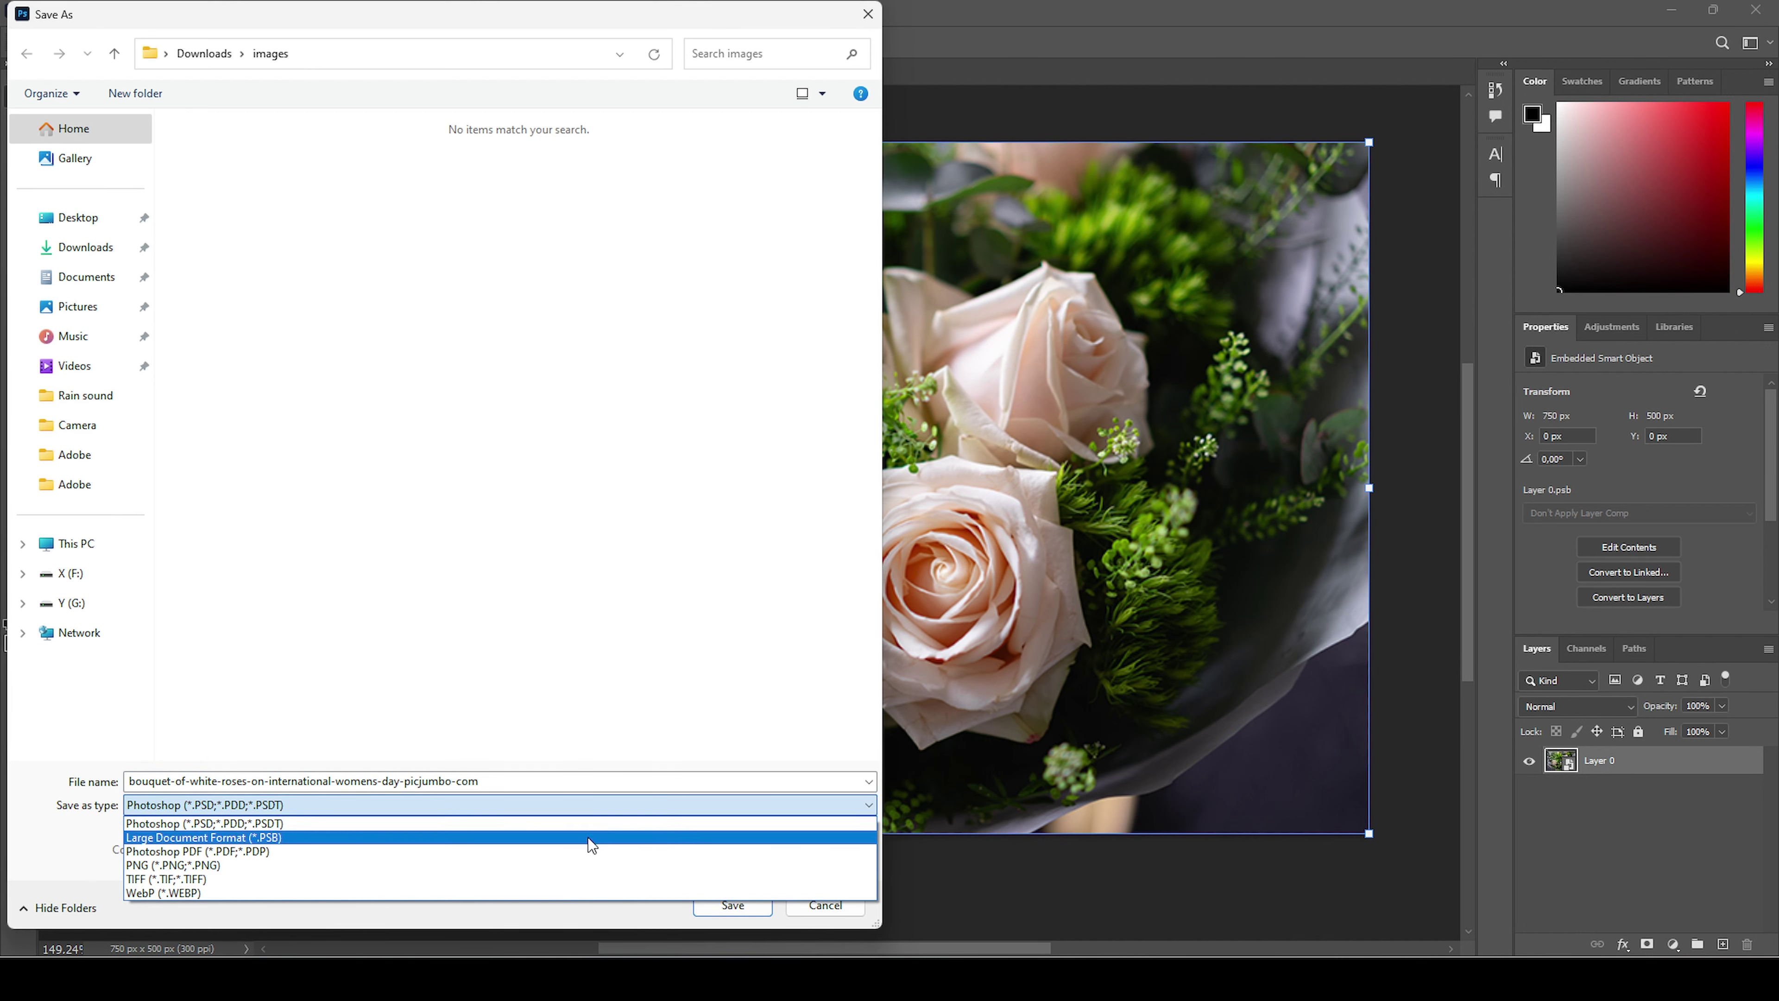
click(578, 873)
click(727, 905)
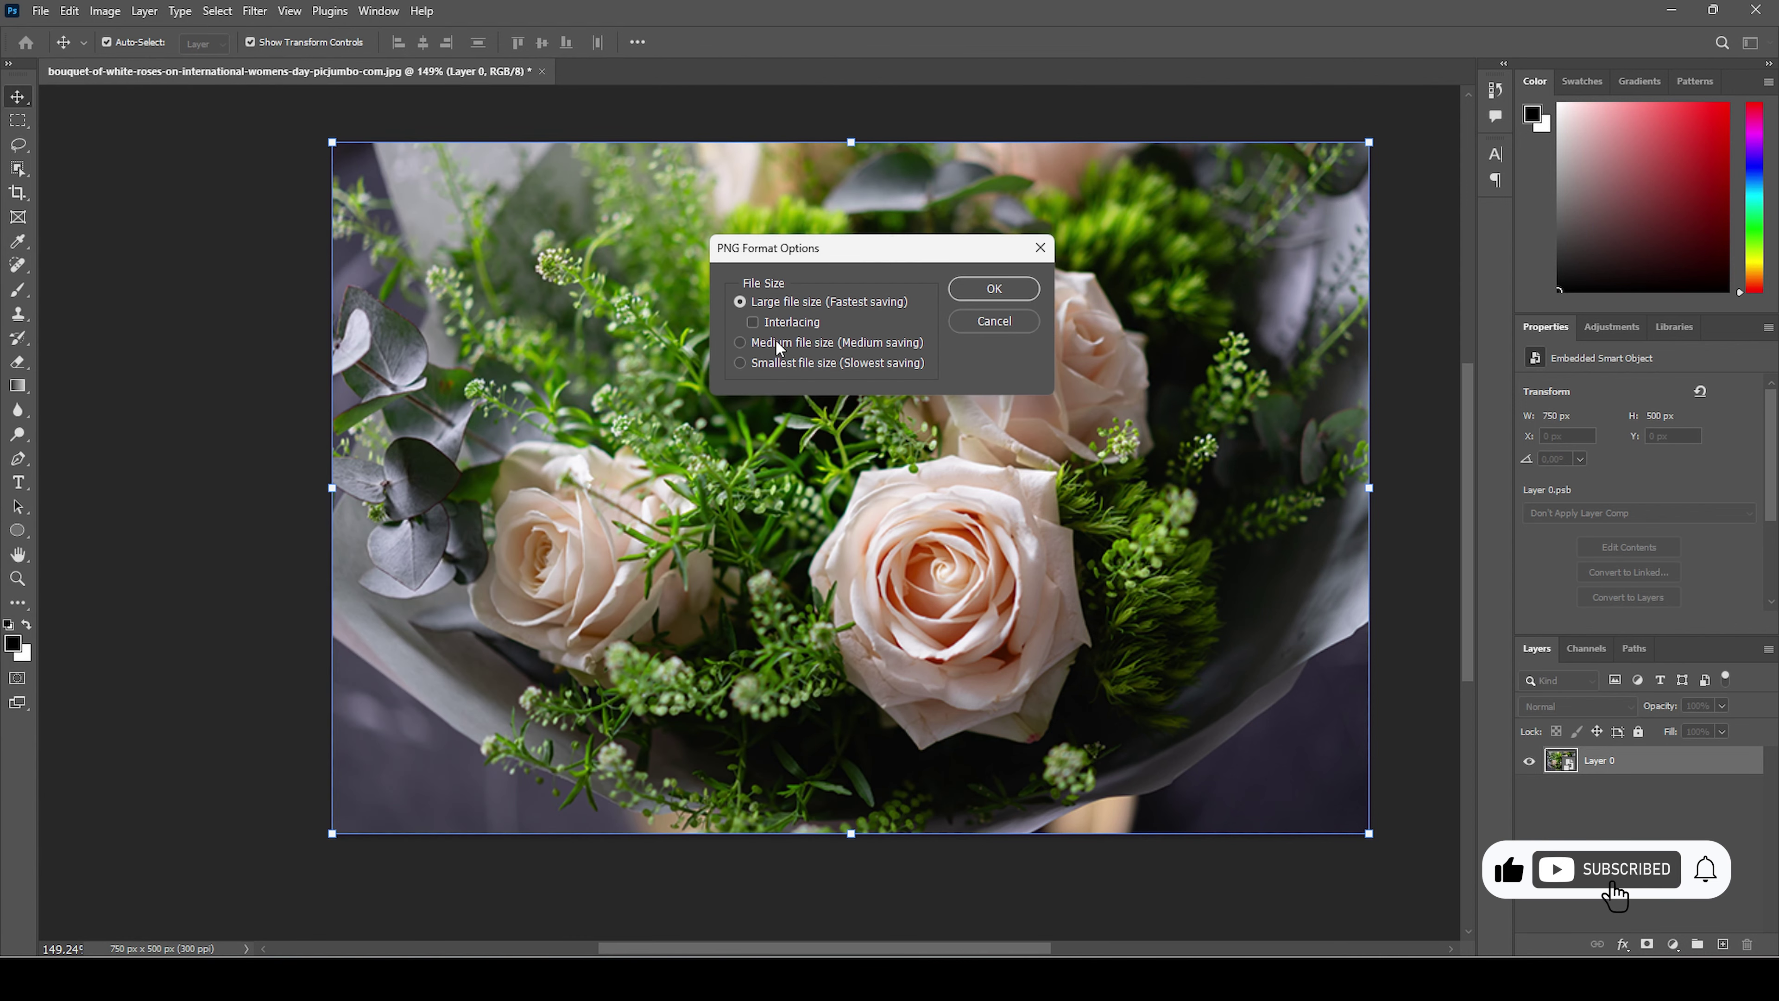
click(788, 360)
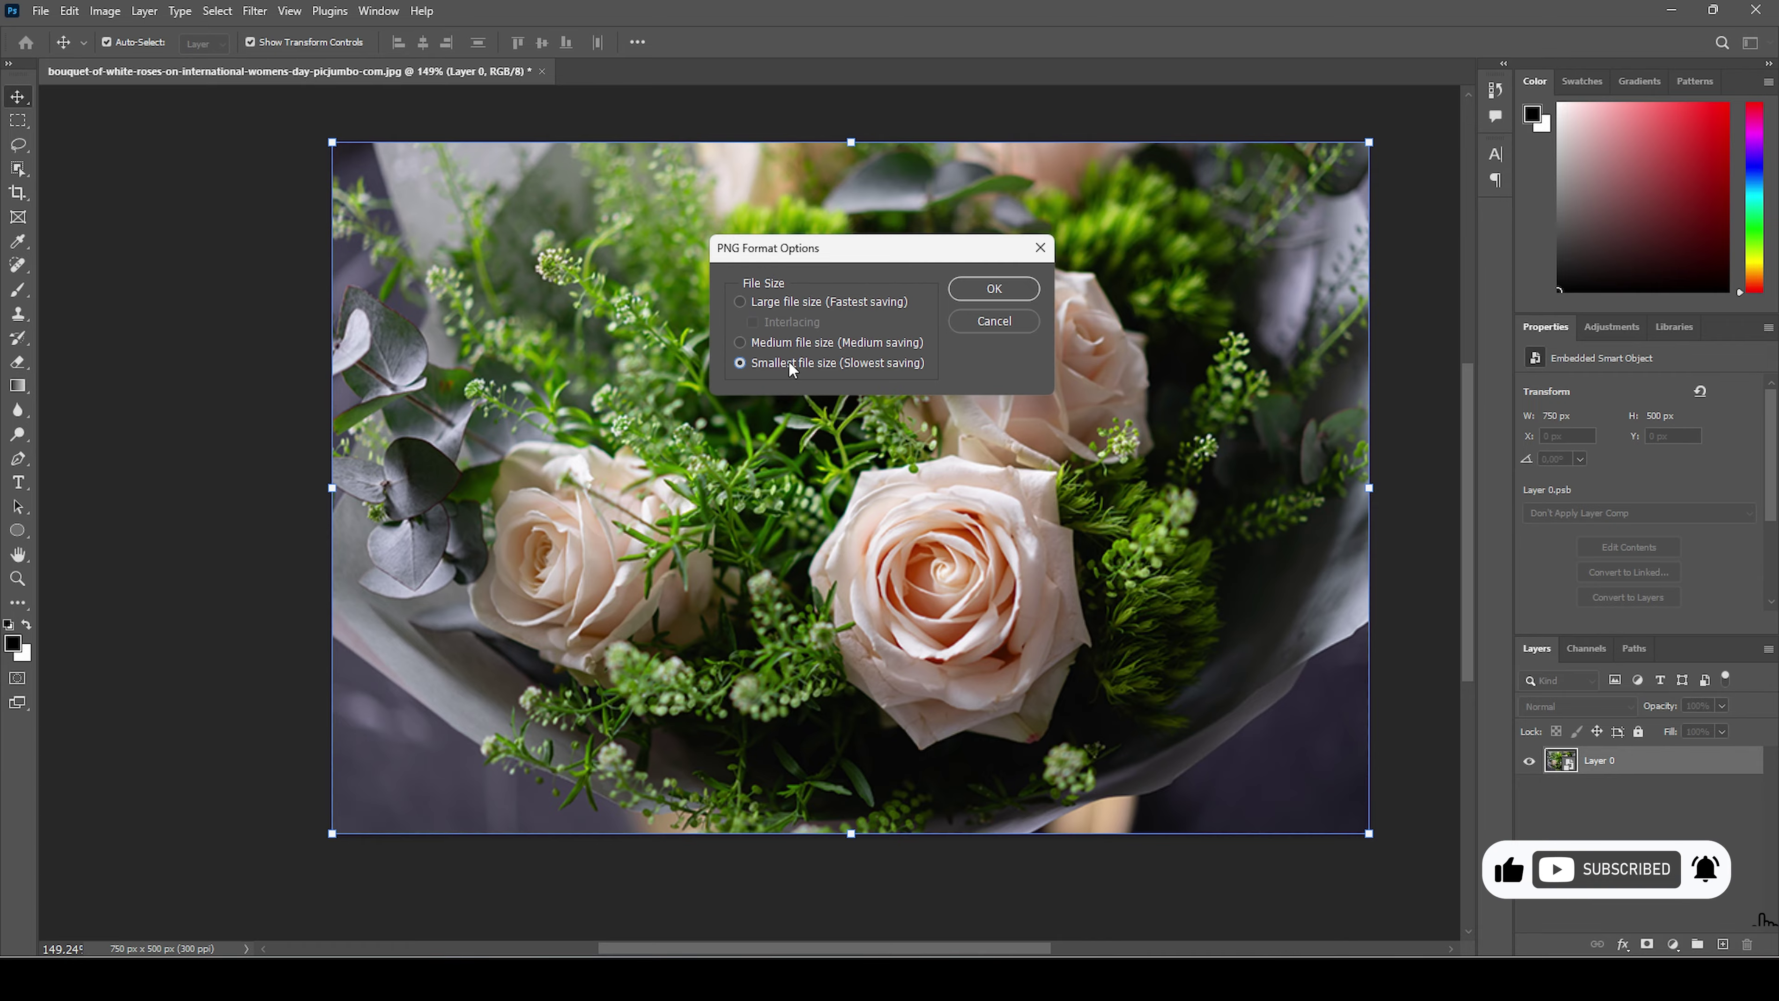
click(994, 289)
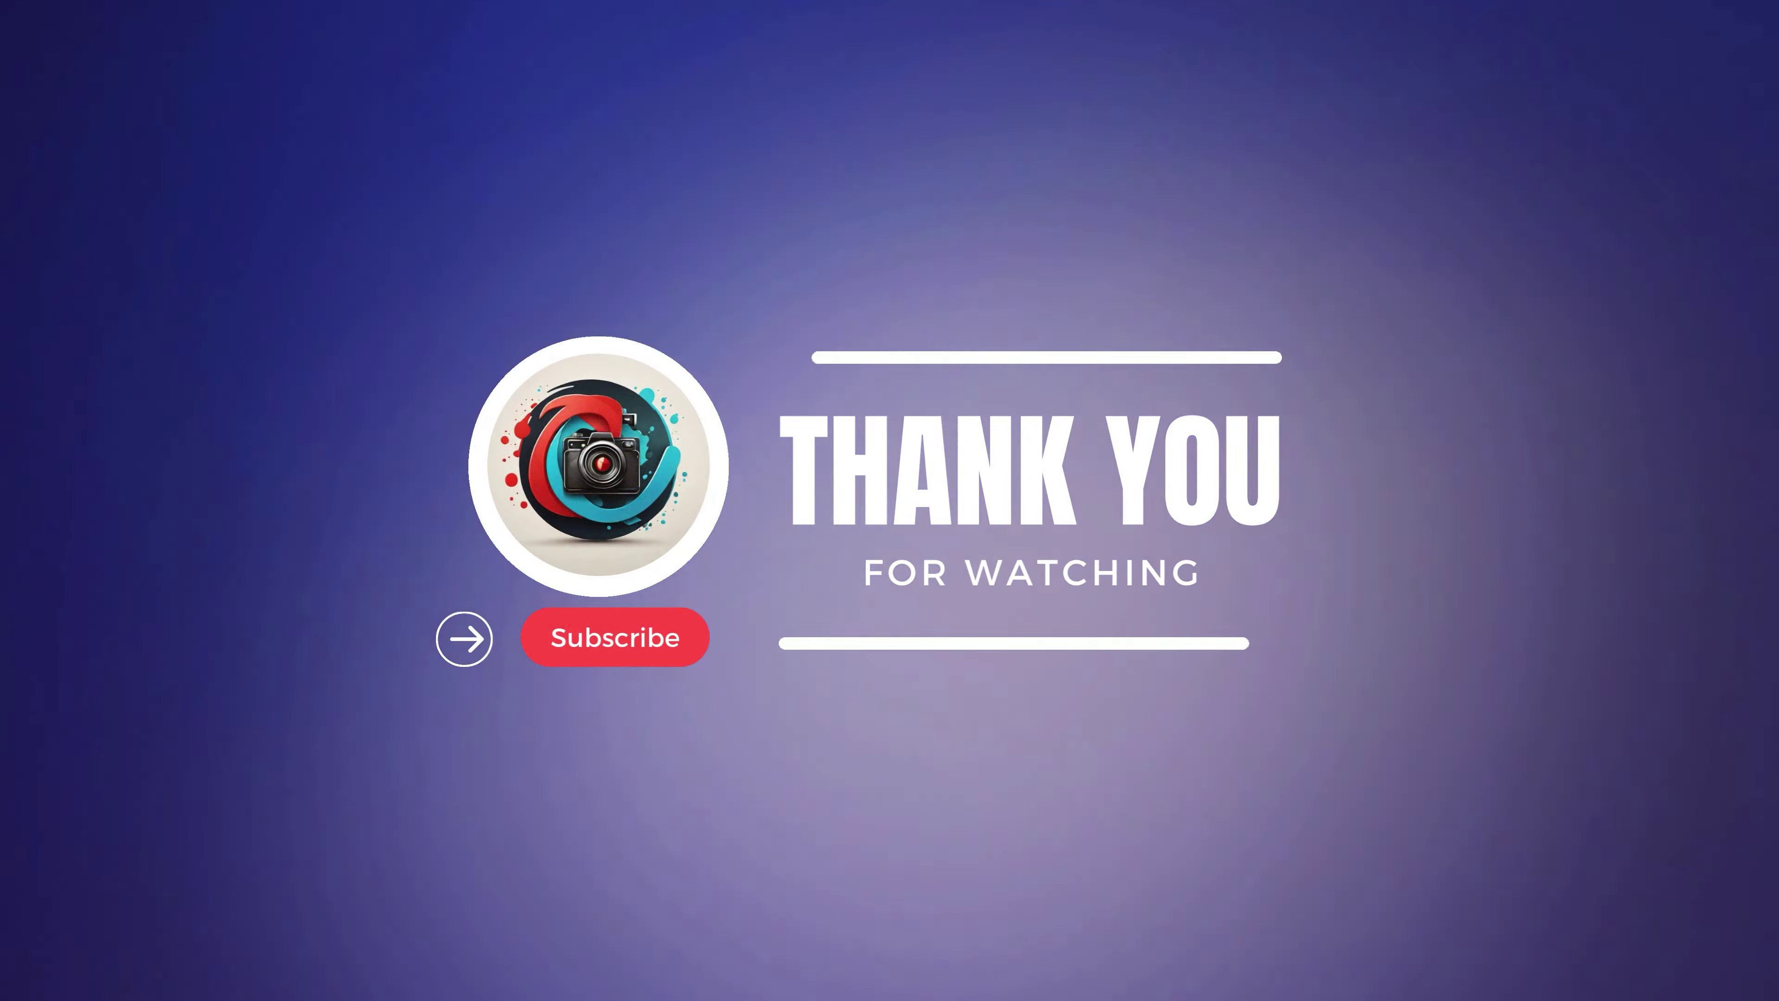